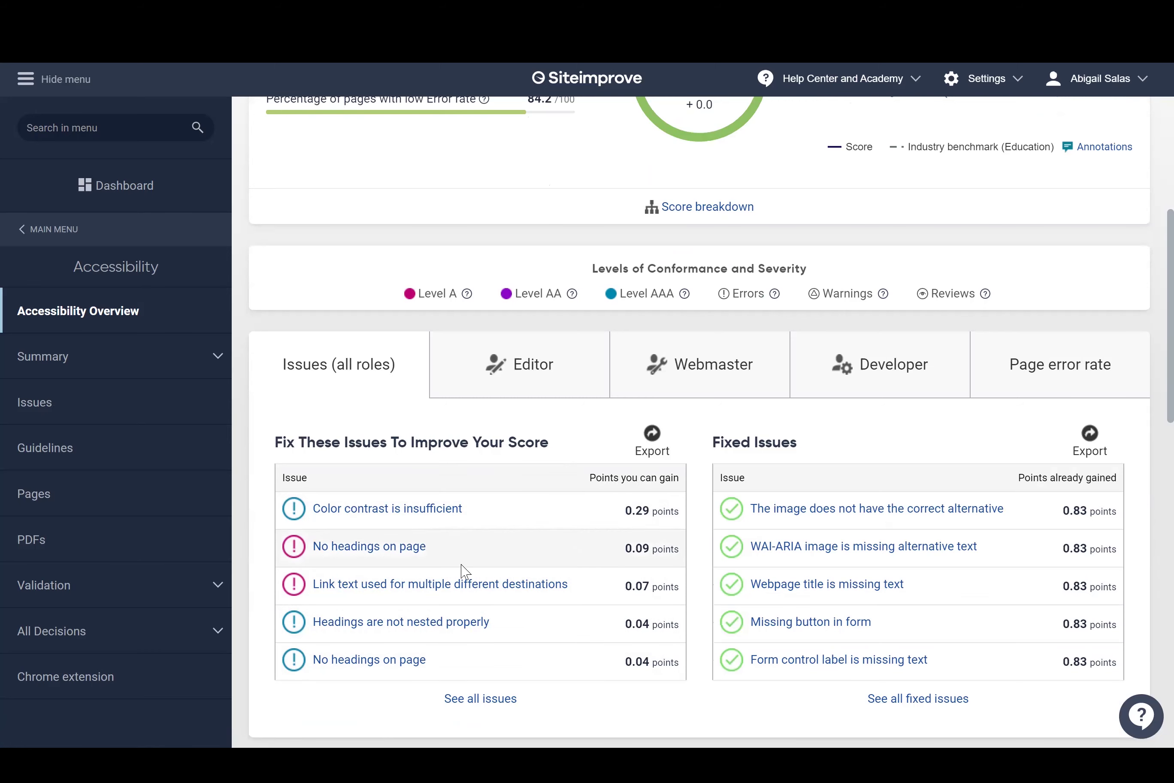
Step: Open the list of all accessibility issues and review the Level A issues
{"action": "scroll", "coordinate": [461, 574], "scroll_direction": "down", "scroll_amount": 2}
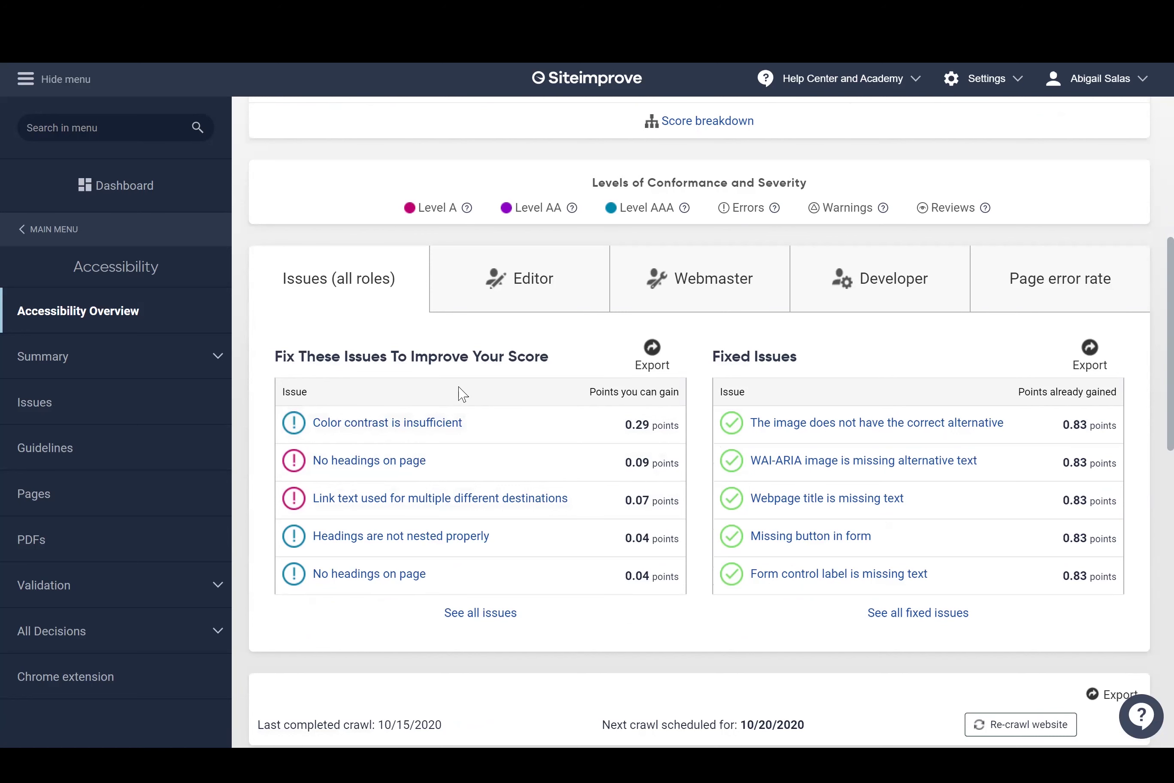
{"action": "left_click", "coordinate": [118, 404]}
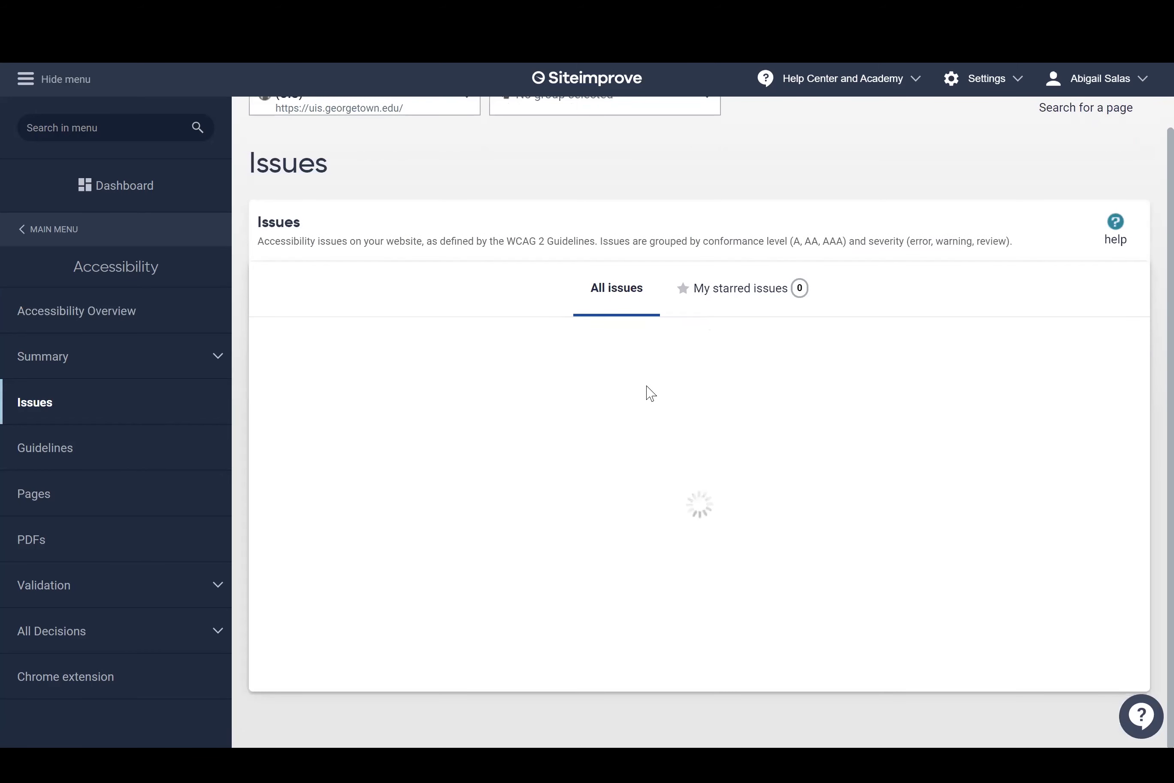
{"action": "scroll", "coordinate": [561, 420], "scroll_direction": "down", "scroll_amount": 3}
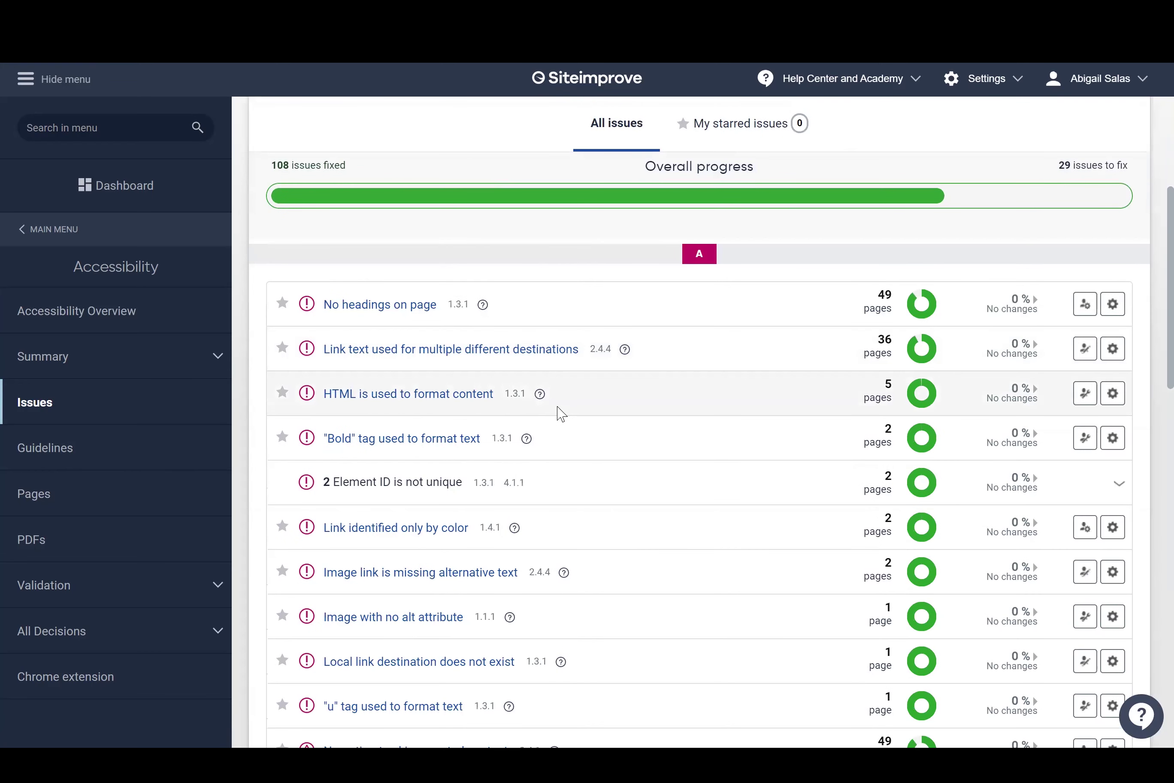
{"action": "scroll", "coordinate": [561, 414], "scroll_direction": "down", "scroll_amount": 2}
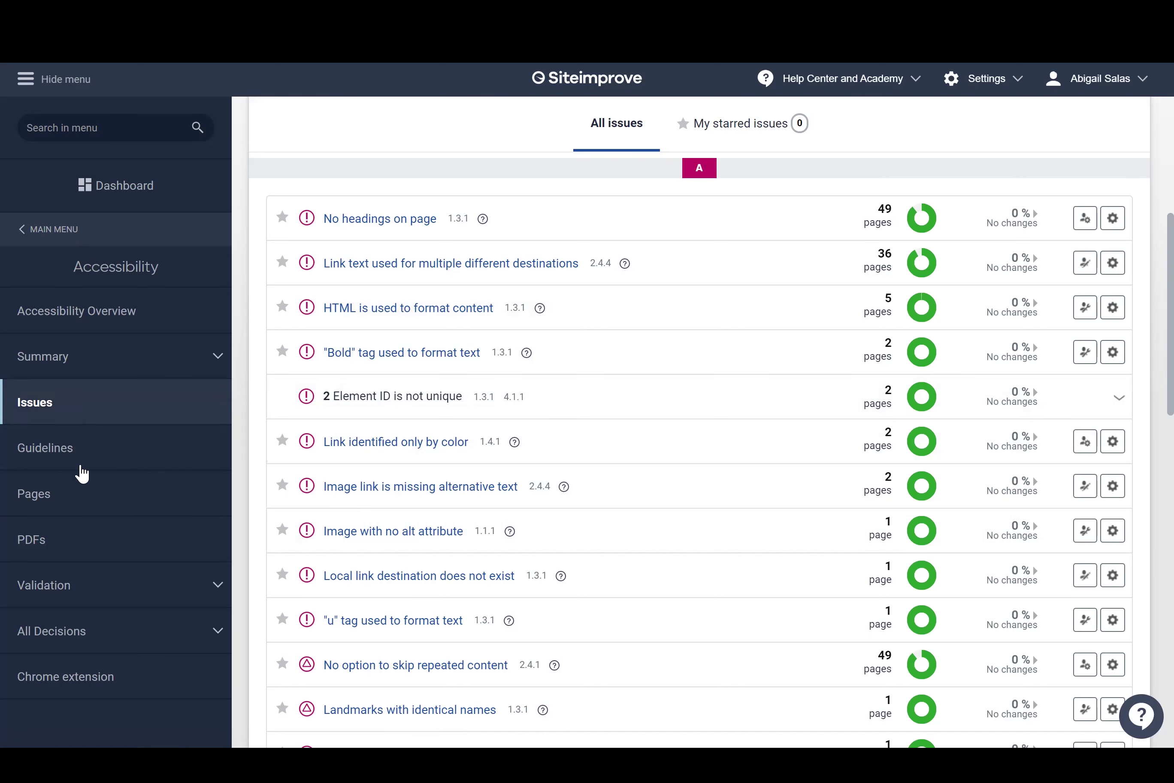
Step: Open the list of pages with WCAG issues and look through the affected pages
{"action": "left_click", "coordinate": [75, 508]}
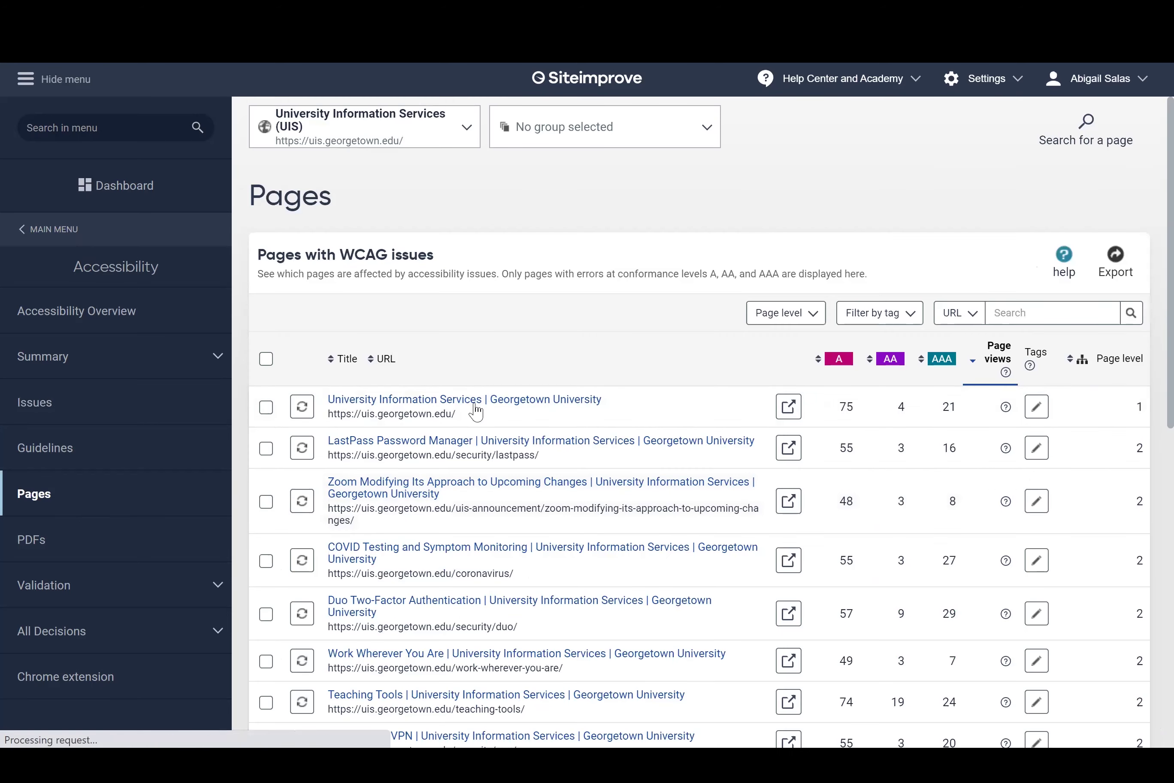
{"action": "scroll", "coordinate": [552, 402], "scroll_direction": "down", "scroll_amount": 5}
{"action": "scroll", "coordinate": [553, 402], "scroll_direction": "down", "scroll_amount": 4}
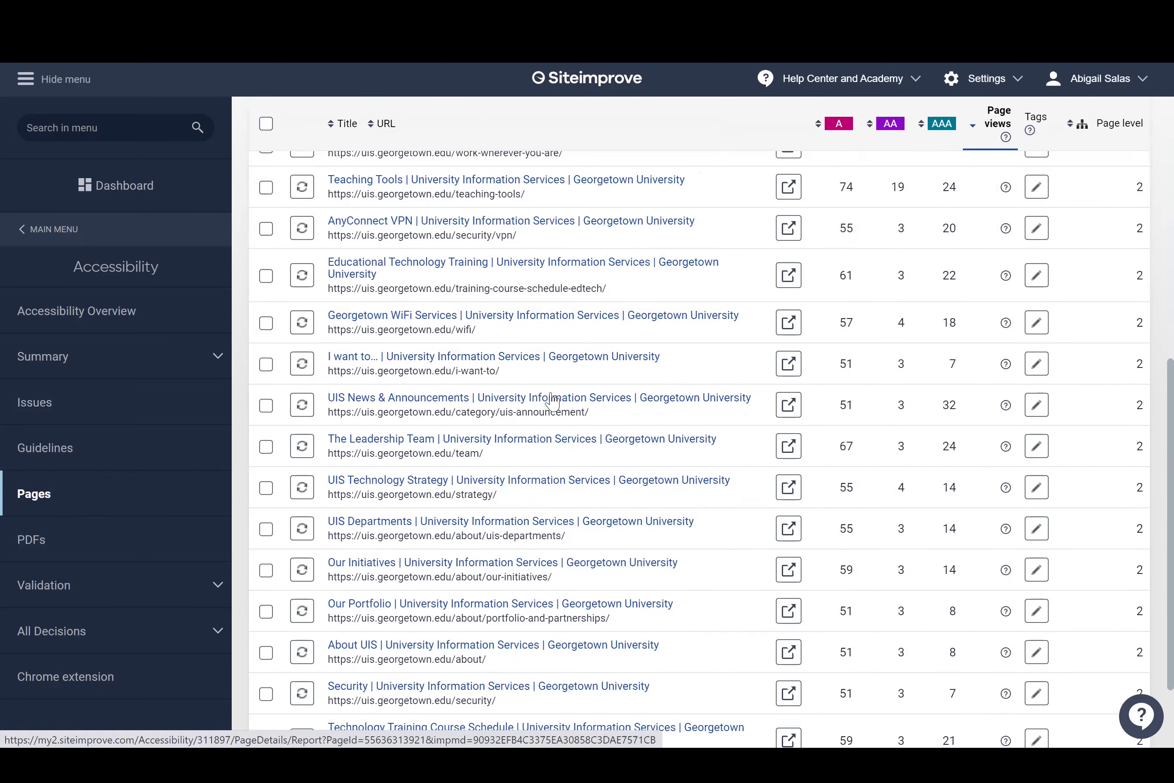
{"action": "scroll", "coordinate": [606, 399], "scroll_direction": "up", "scroll_amount": 9}
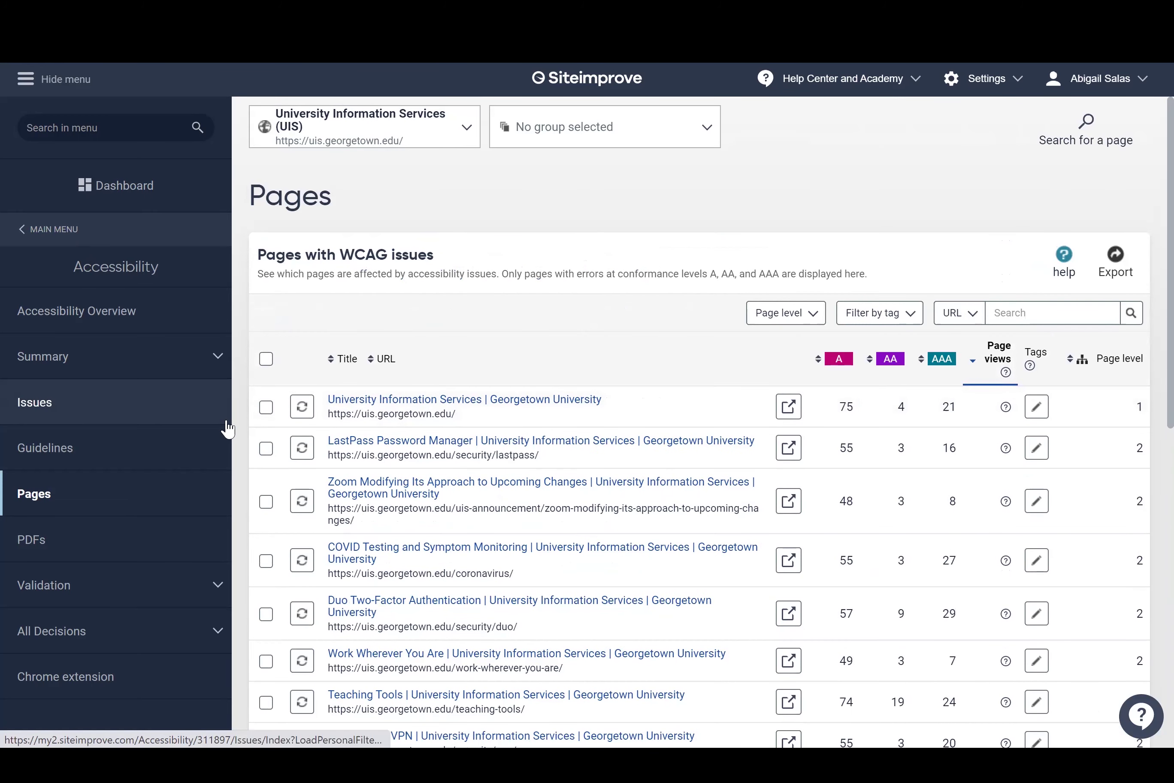
Step: Return to the accessibility issues list and examine the Level A errors and warnings
{"action": "left_click", "coordinate": [141, 414]}
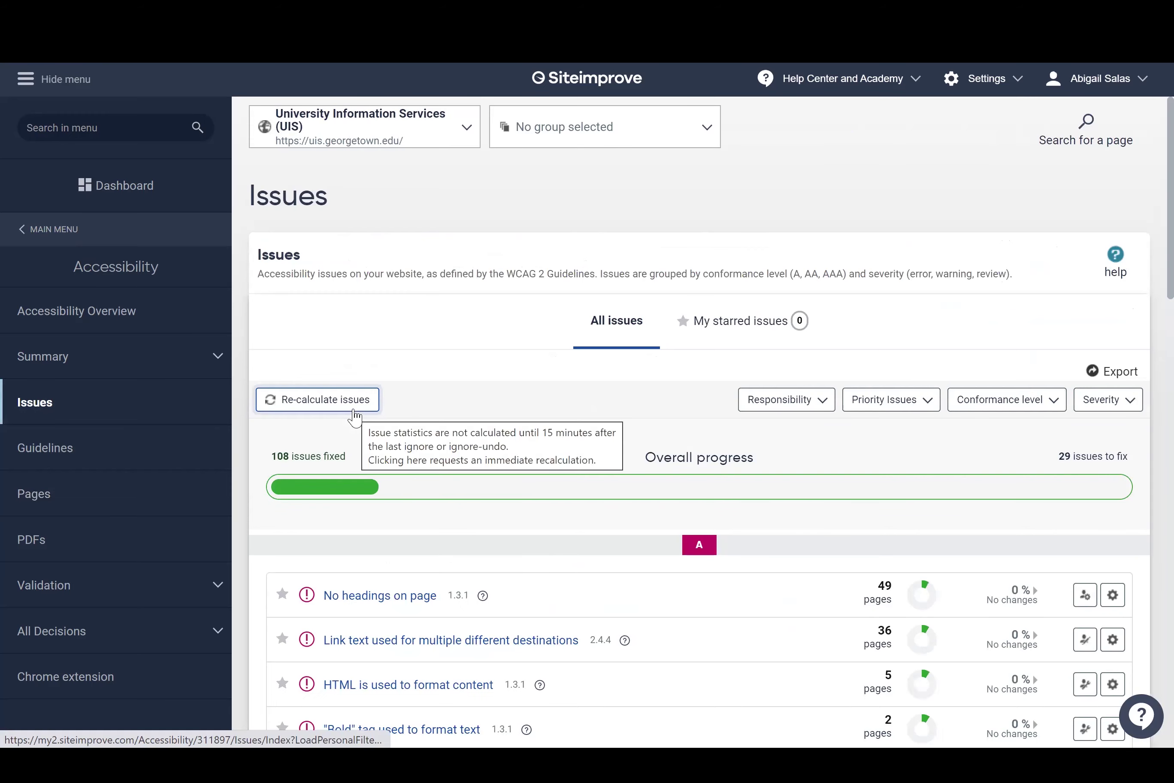
{"action": "scroll", "coordinate": [389, 419], "scroll_direction": "down", "scroll_amount": 2}
{"action": "scroll", "coordinate": [389, 419], "scroll_direction": "down", "scroll_amount": 4}
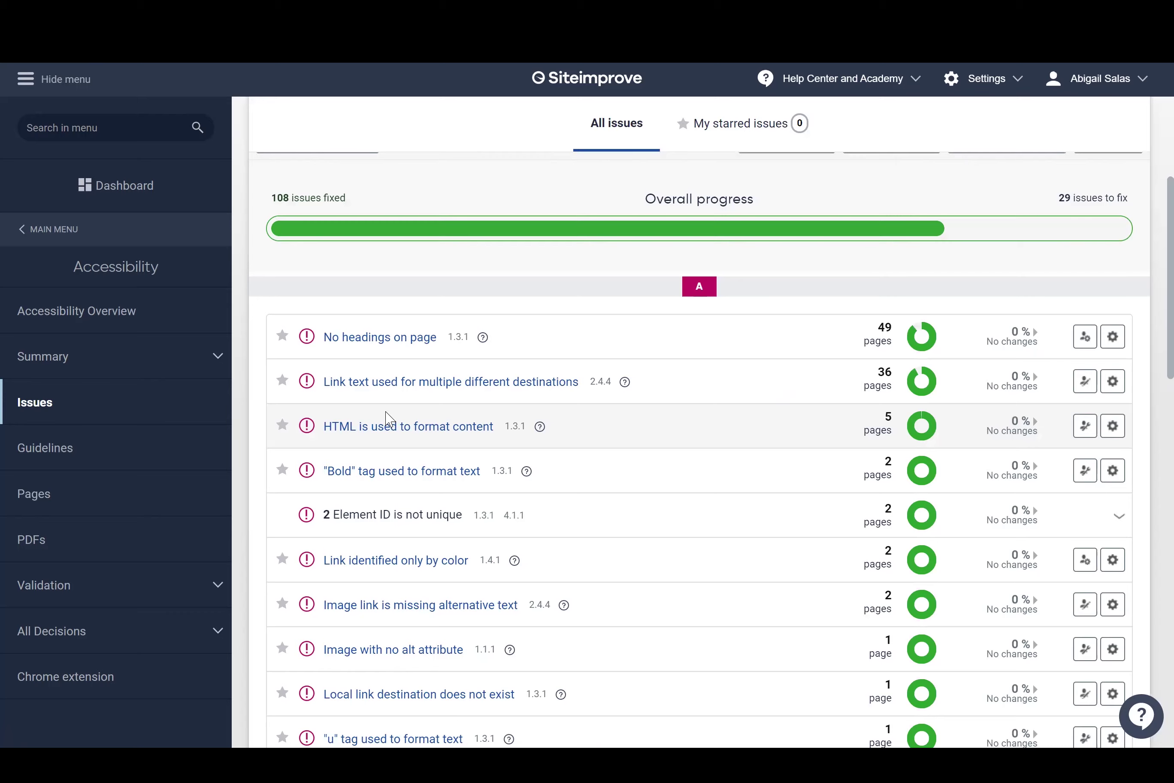
{"action": "scroll", "coordinate": [389, 419], "scroll_direction": "down", "scroll_amount": 4}
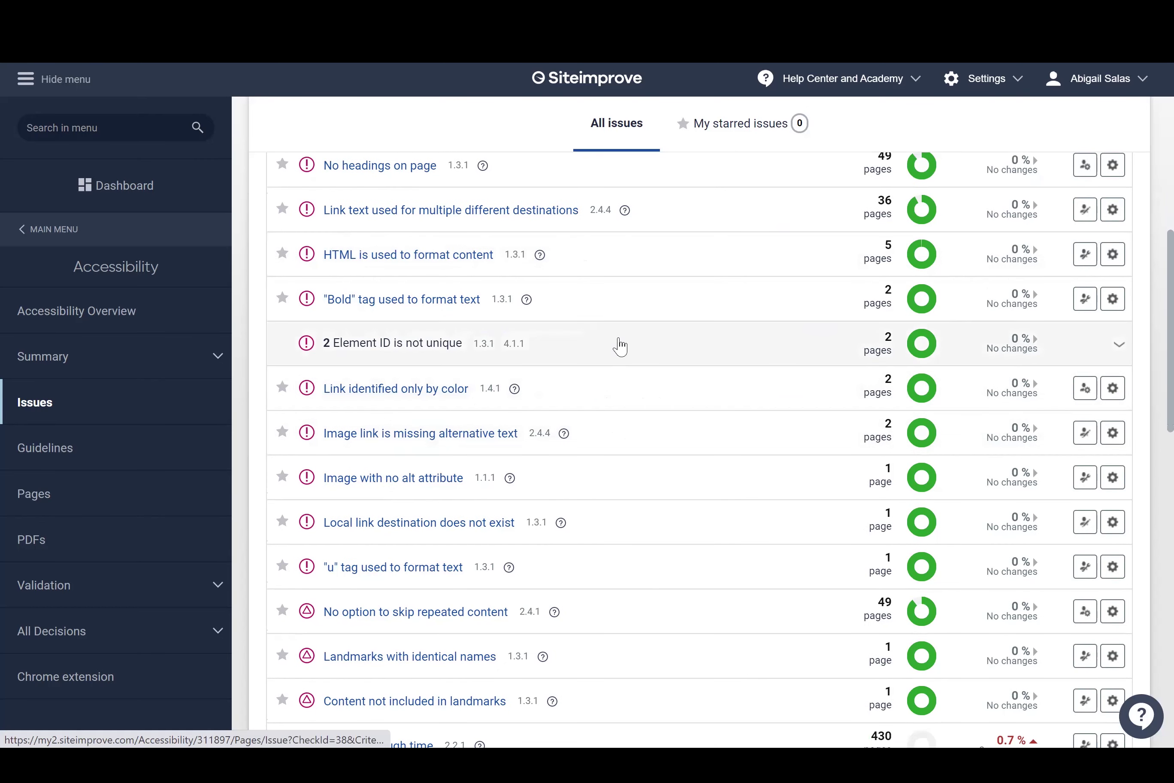
{"action": "scroll", "coordinate": [278, 272], "scroll_direction": "up", "scroll_amount": 4}
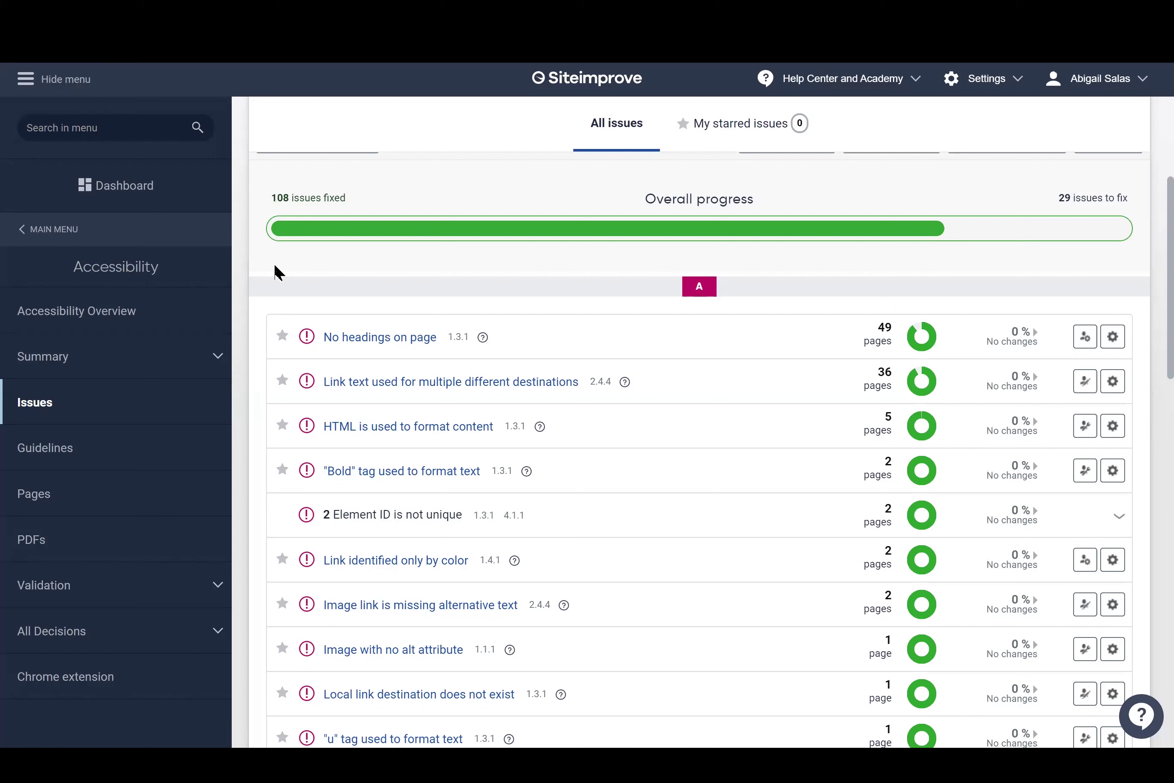
Step: Open the "Link text used for multiple different destinations" issue and review its description, history chart and affected pages
{"action": "left_click", "coordinate": [427, 390]}
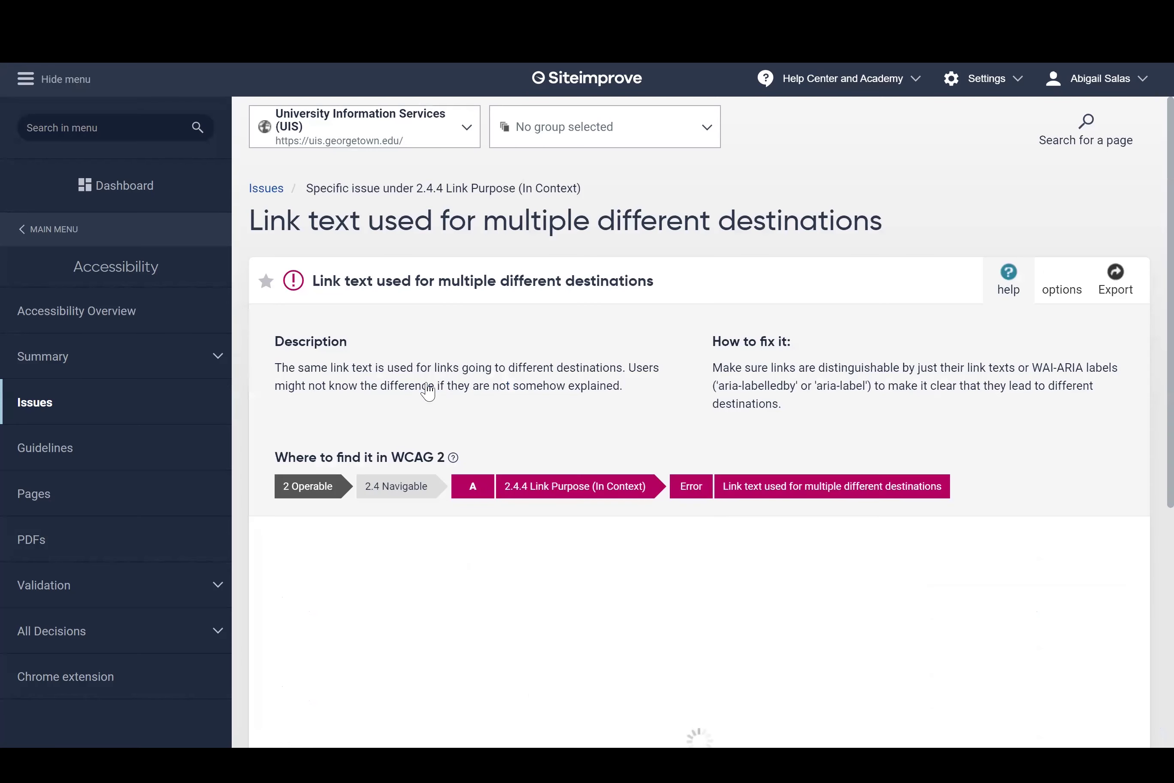
{"action": "scroll", "coordinate": [565, 406], "scroll_direction": "down", "scroll_amount": 3}
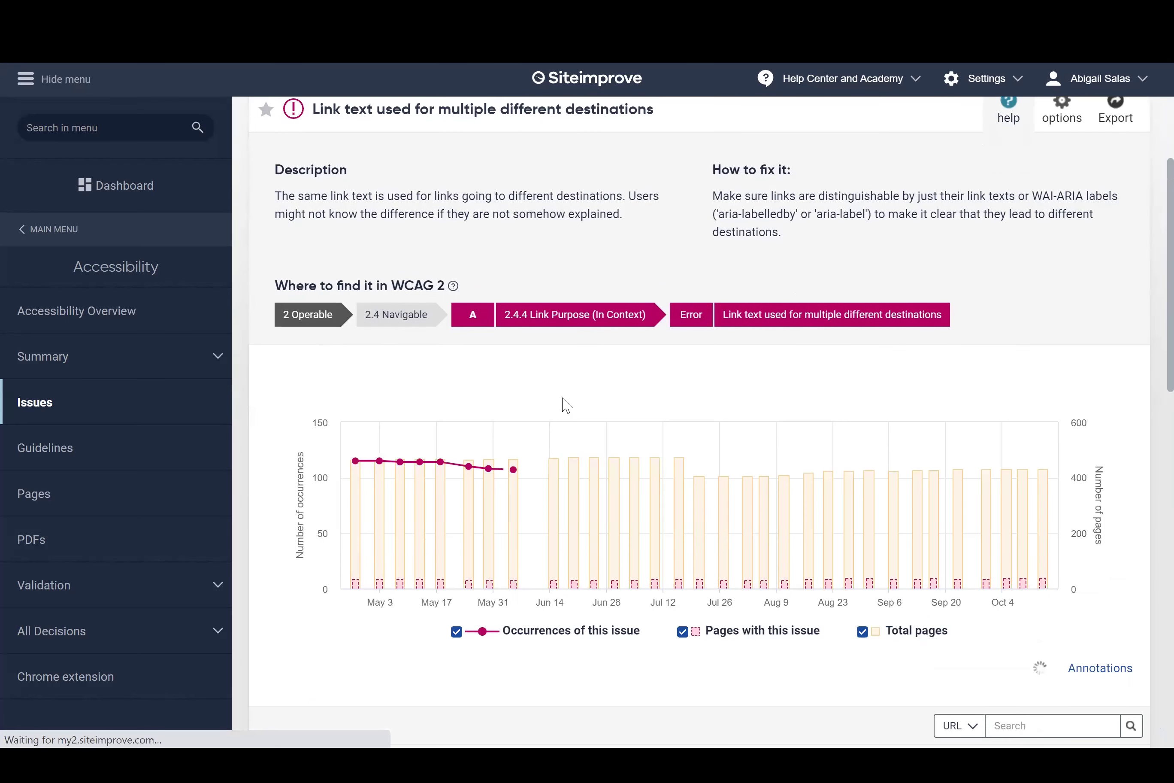
{"action": "scroll", "coordinate": [514, 370], "scroll_direction": "down", "scroll_amount": 3}
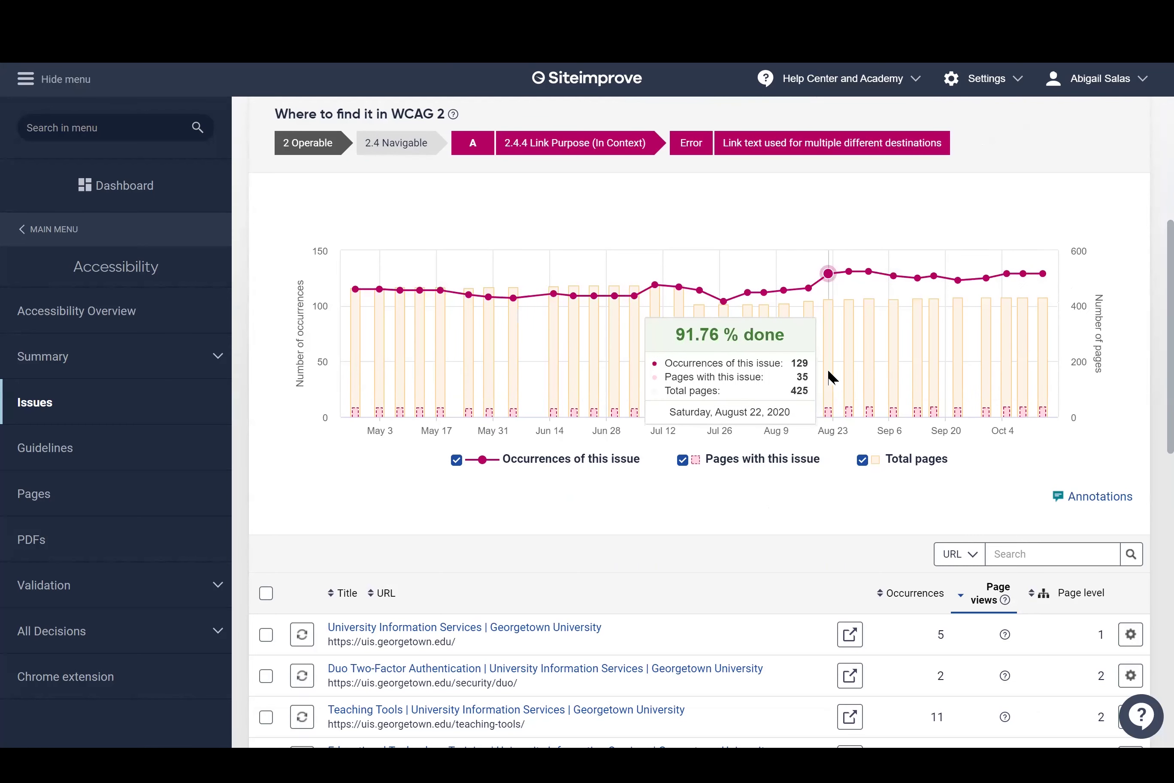
{"action": "scroll", "coordinate": [445, 414], "scroll_direction": "down", "scroll_amount": 5}
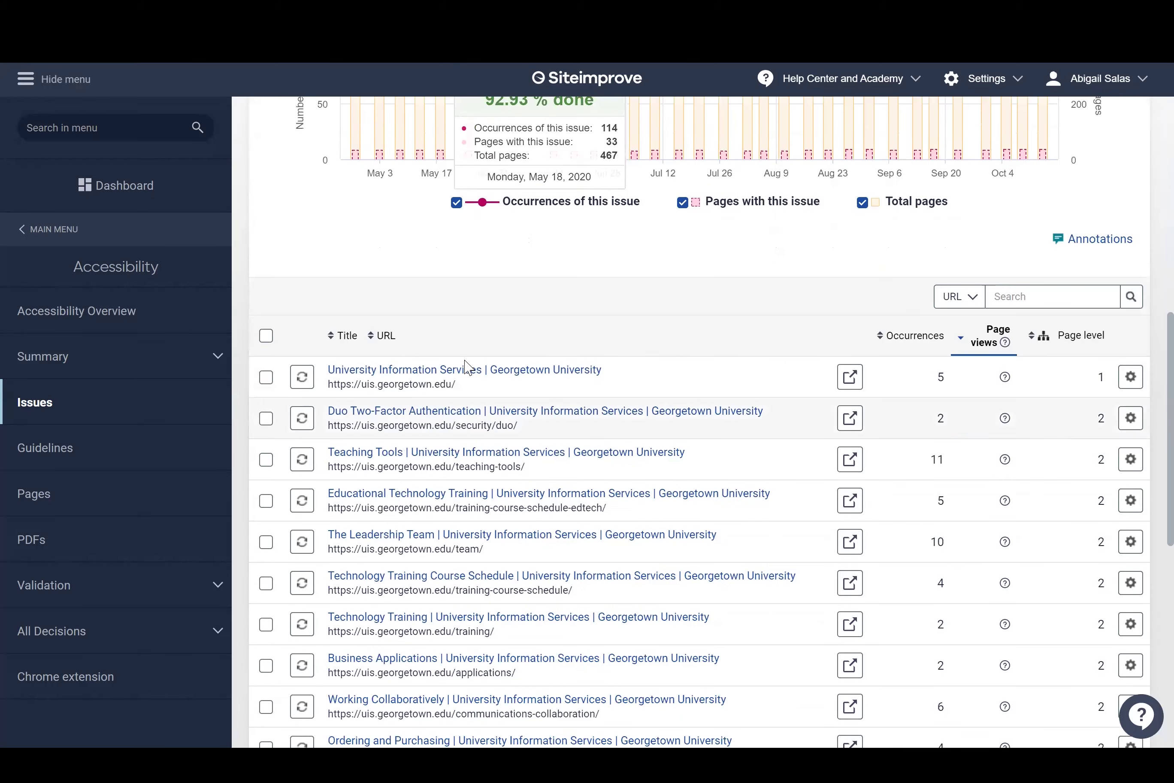
{"action": "scroll", "coordinate": [470, 368], "scroll_direction": "down", "scroll_amount": 5}
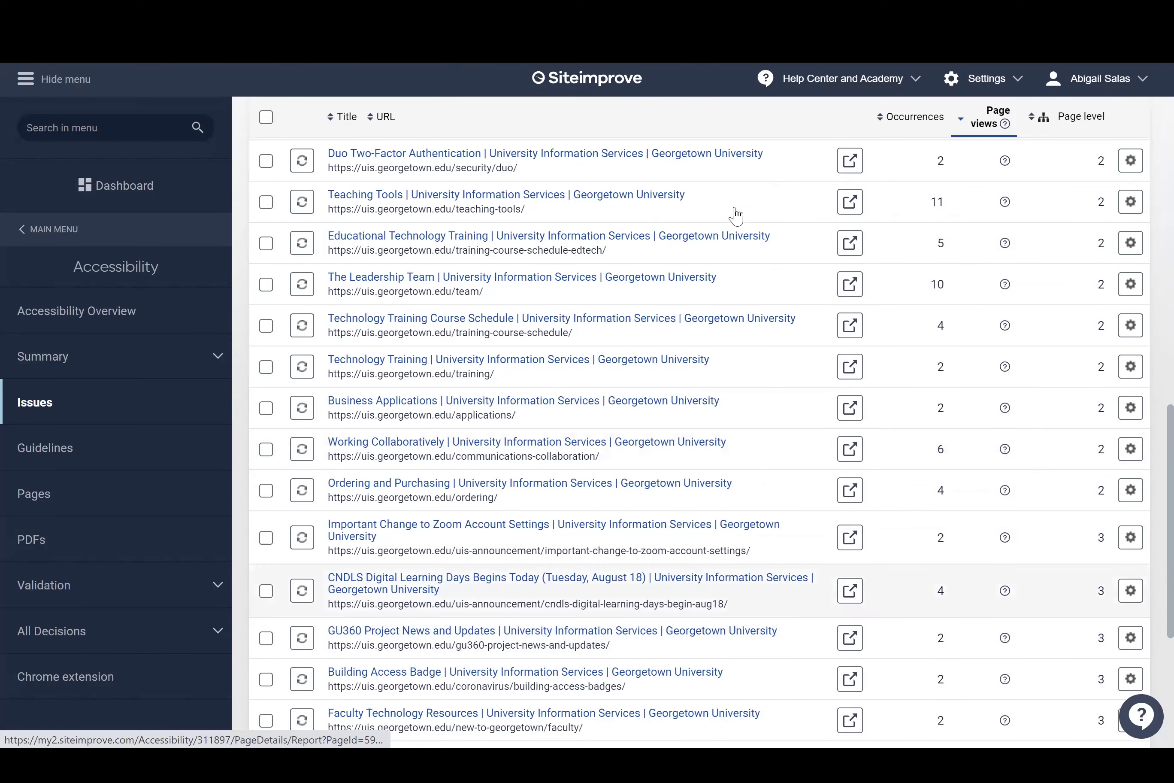
Step: Reopen the "Link text used for multiple different destinations" issue from the issues list and view its occurrences in the Business Applications page report
{"action": "key", "text": "alt+Left"}
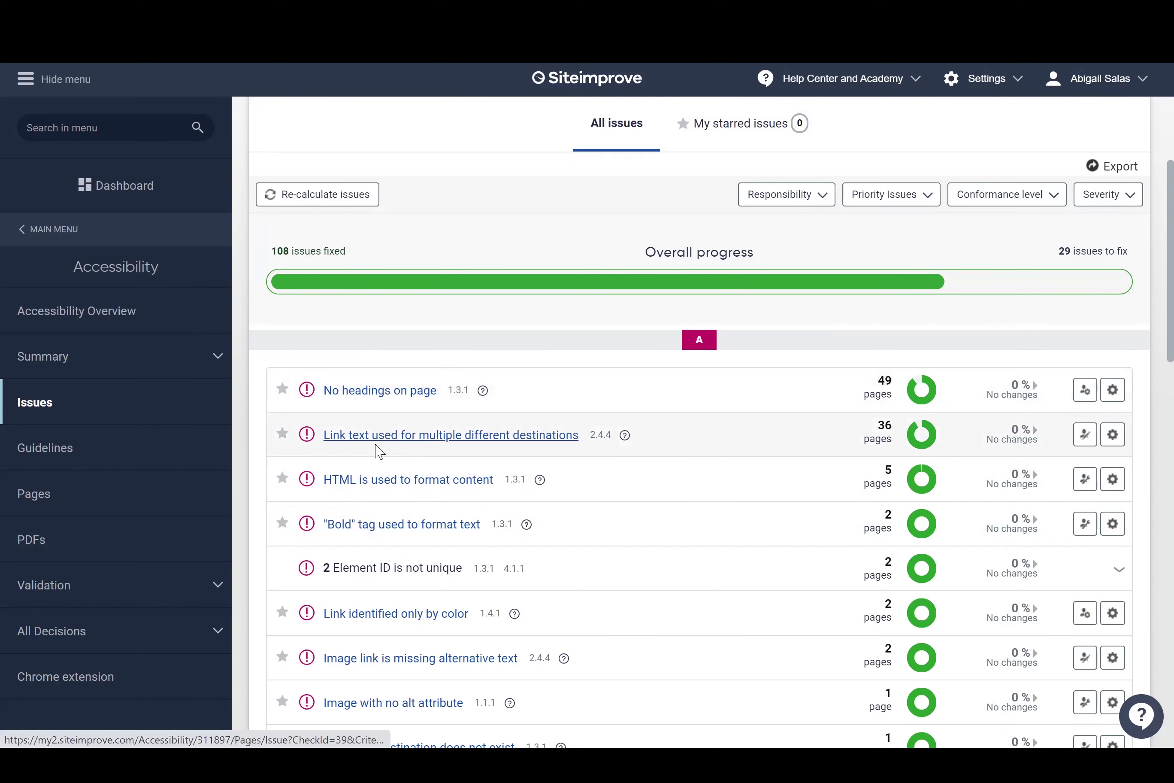
{"action": "left_click", "coordinate": [422, 443]}
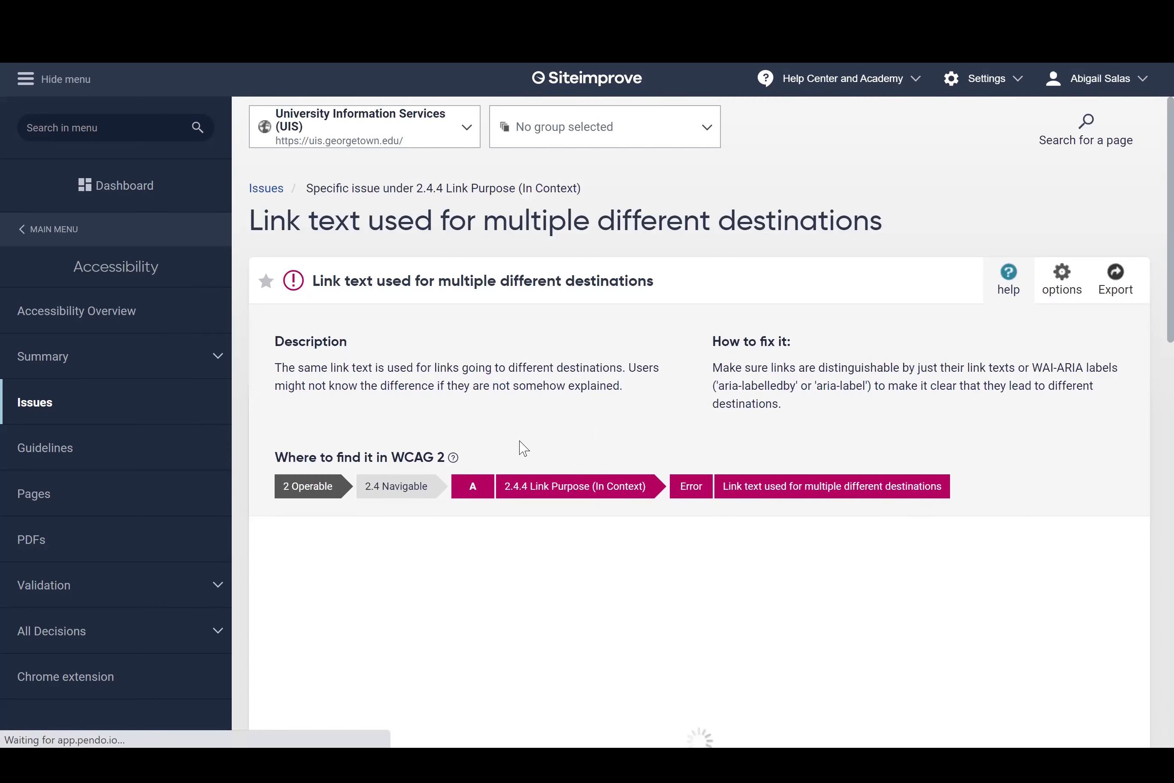
{"action": "scroll", "coordinate": [531, 434], "scroll_direction": "down", "scroll_amount": 10}
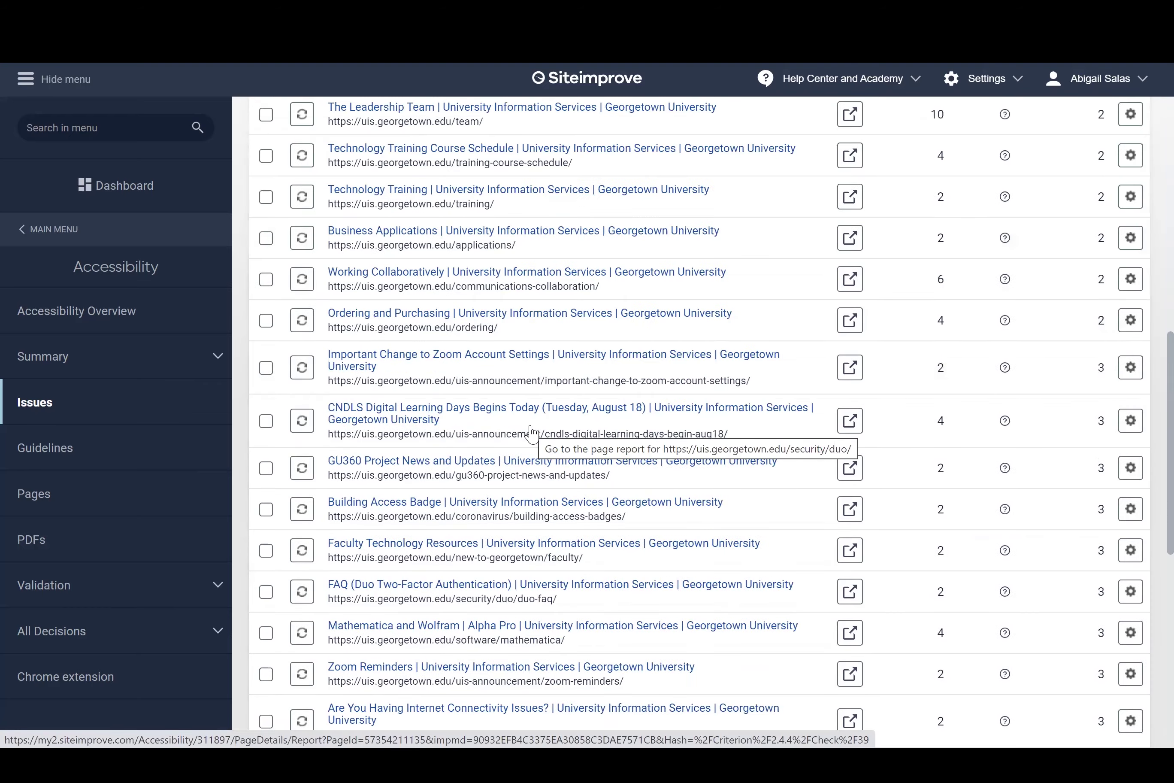
{"action": "scroll", "coordinate": [561, 574], "scroll_direction": "up", "scroll_amount": 10}
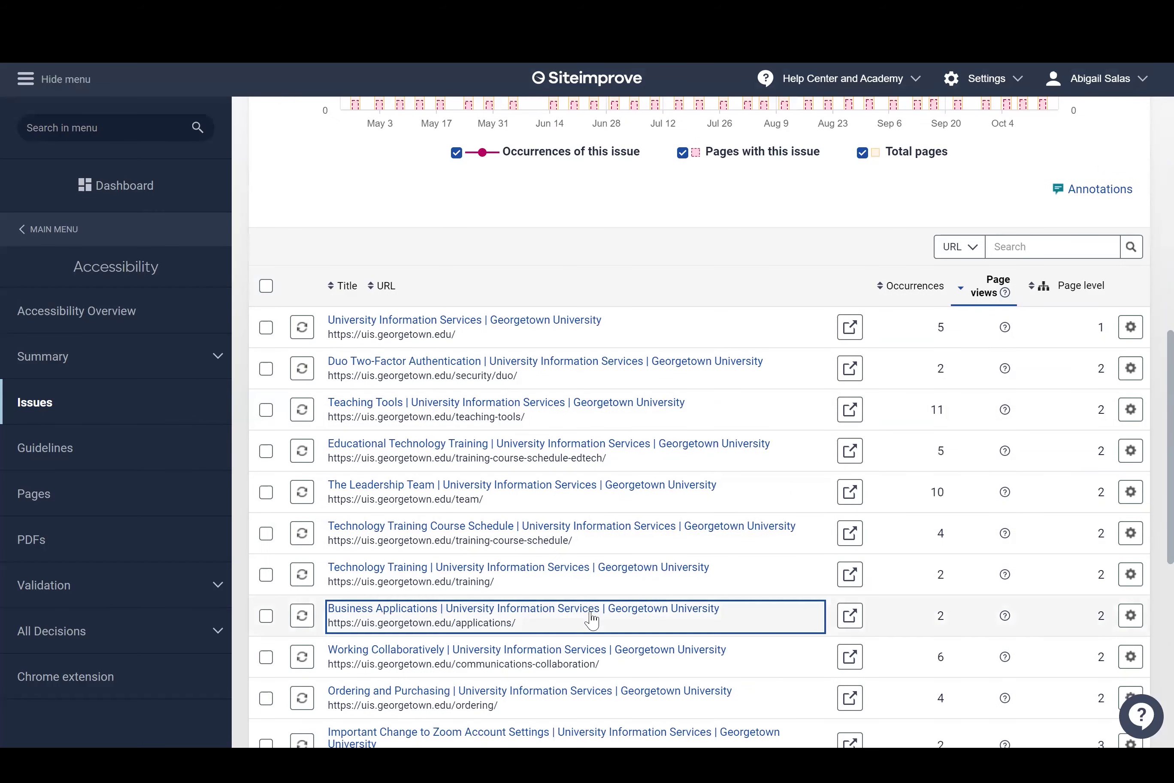
{"action": "scroll", "coordinate": [590, 619], "scroll_direction": "down", "scroll_amount": 2}
{"action": "left_click", "coordinate": [595, 621]}
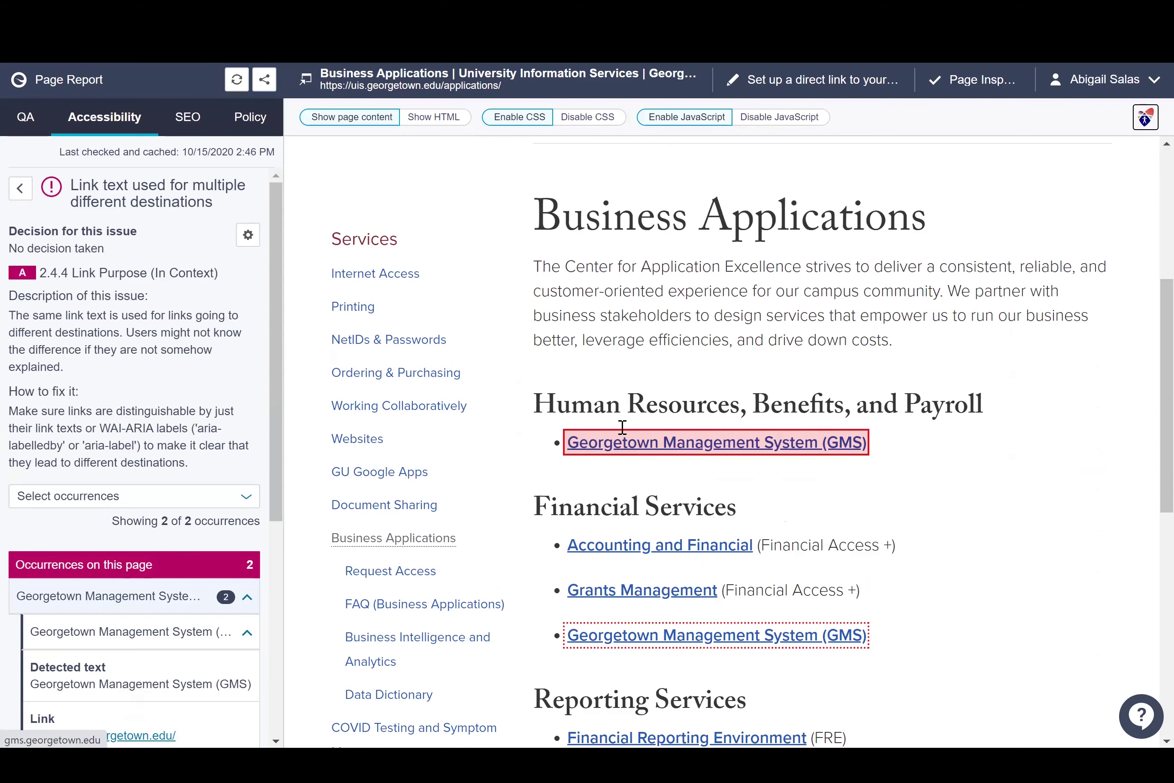
{"action": "scroll", "coordinate": [864, 317], "scroll_direction": "down", "scroll_amount": 3}
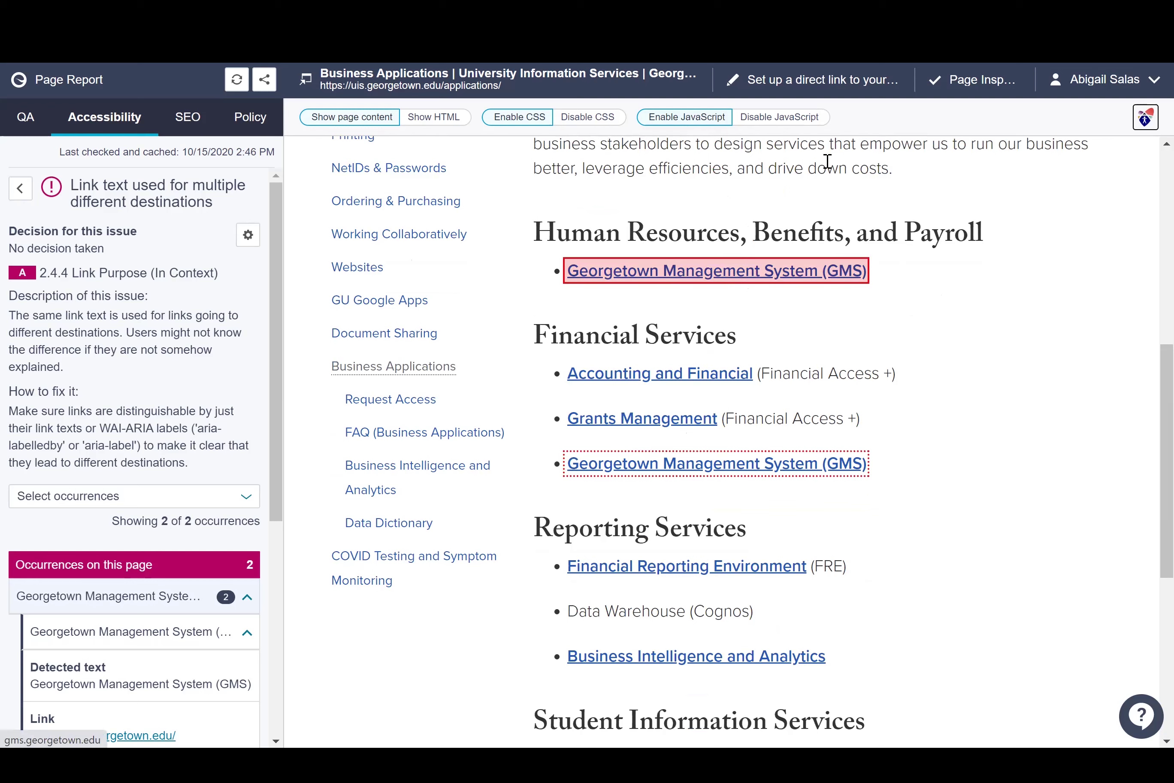
Step: Open the live Business Applications page from the report and bring it up for editing in WordPress
{"action": "left_click", "coordinate": [655, 88]}
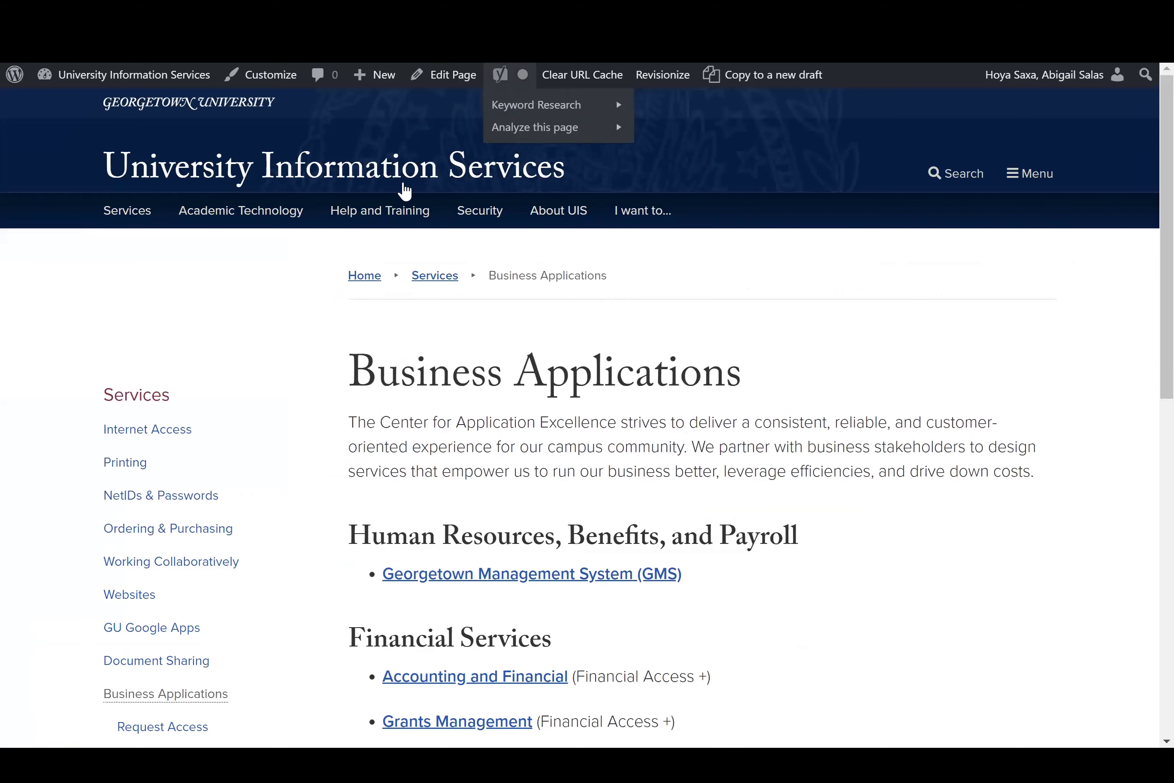
{"action": "left_click", "coordinate": [450, 81]}
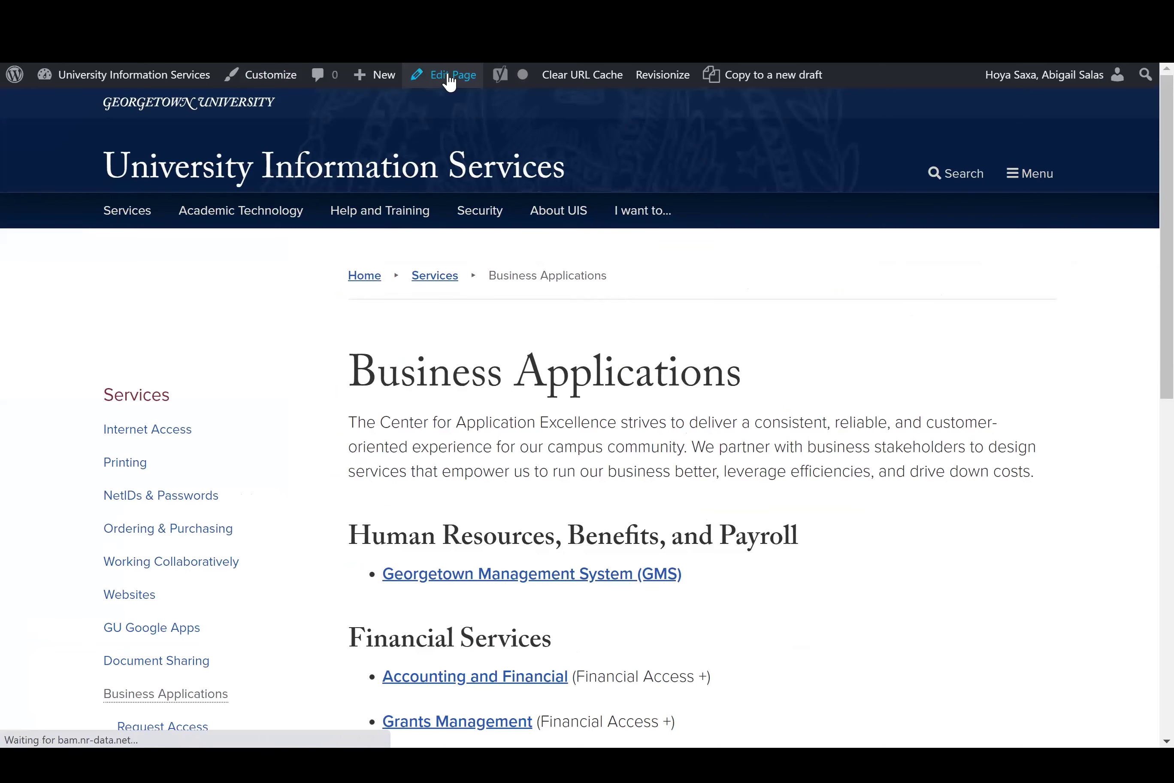
{"action": "left_click", "coordinate": [584, 78]}
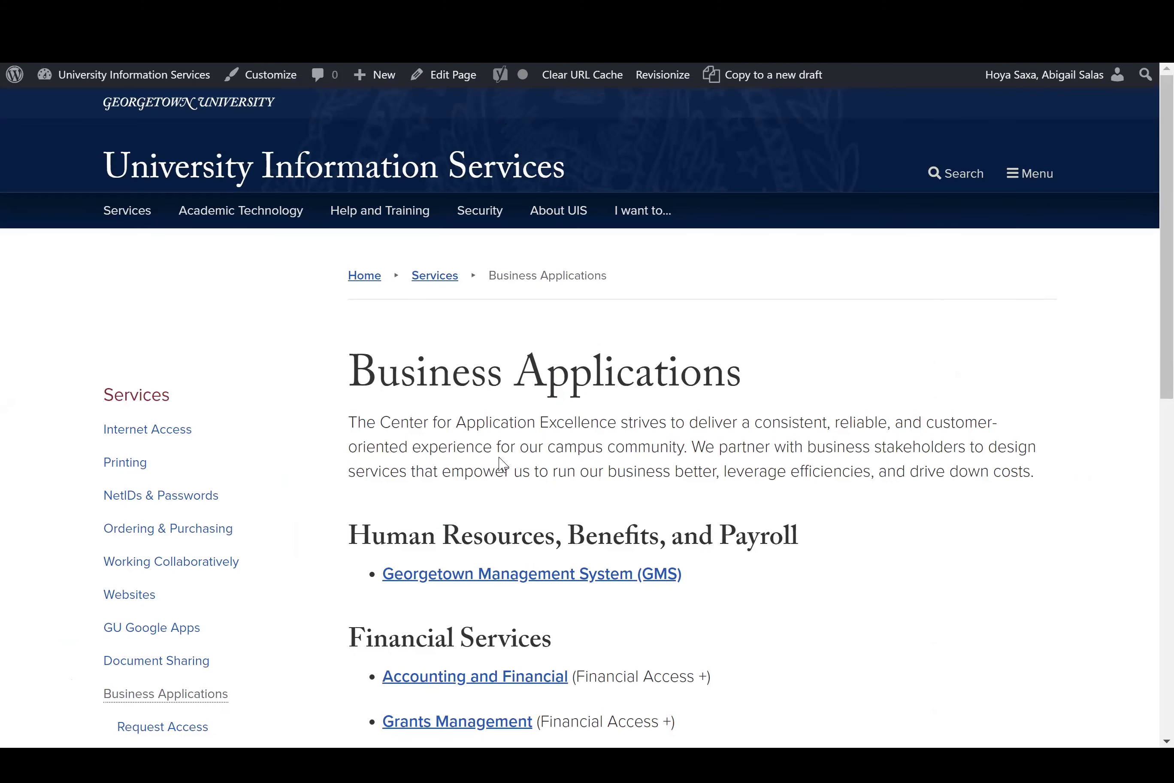
{"action": "scroll", "coordinate": [503, 464], "scroll_direction": "down", "scroll_amount": 3}
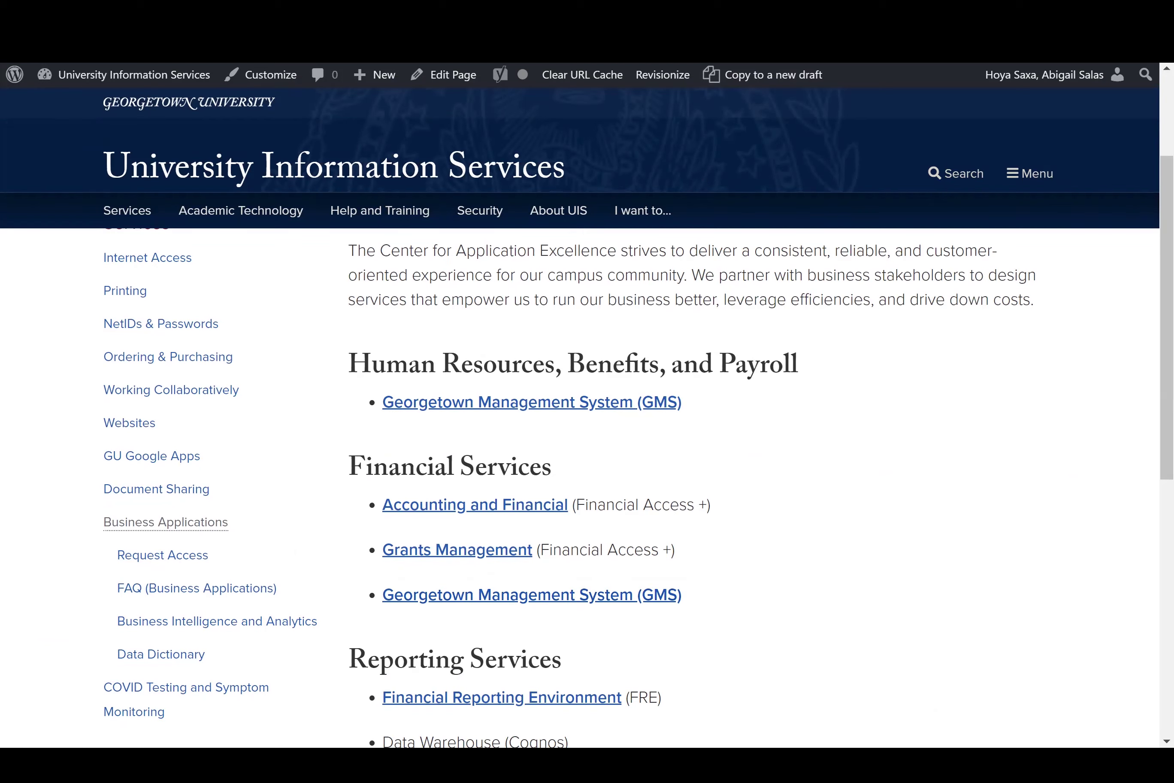
{"action": "left_click", "coordinate": [460, 81]}
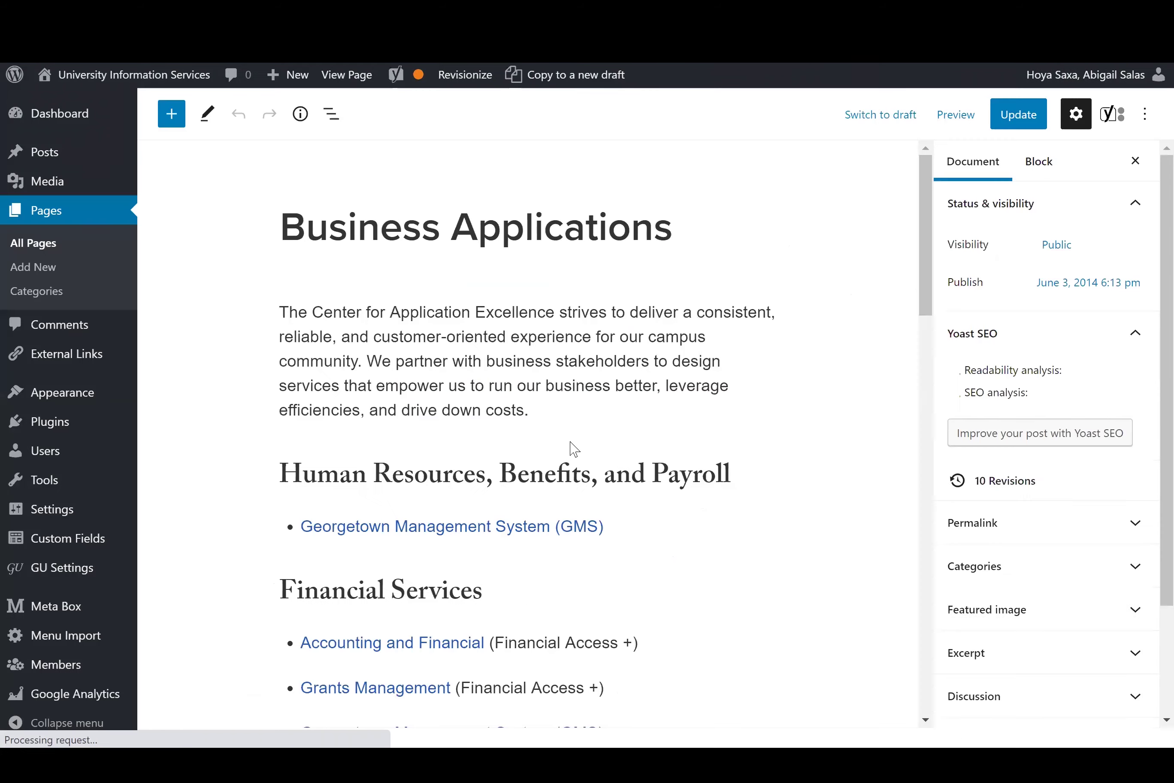
Step: Inspect the URL of the Georgetown Management System (GMS) link under Financial Services
{"action": "scroll", "coordinate": [553, 523], "scroll_direction": "down", "scroll_amount": 1}
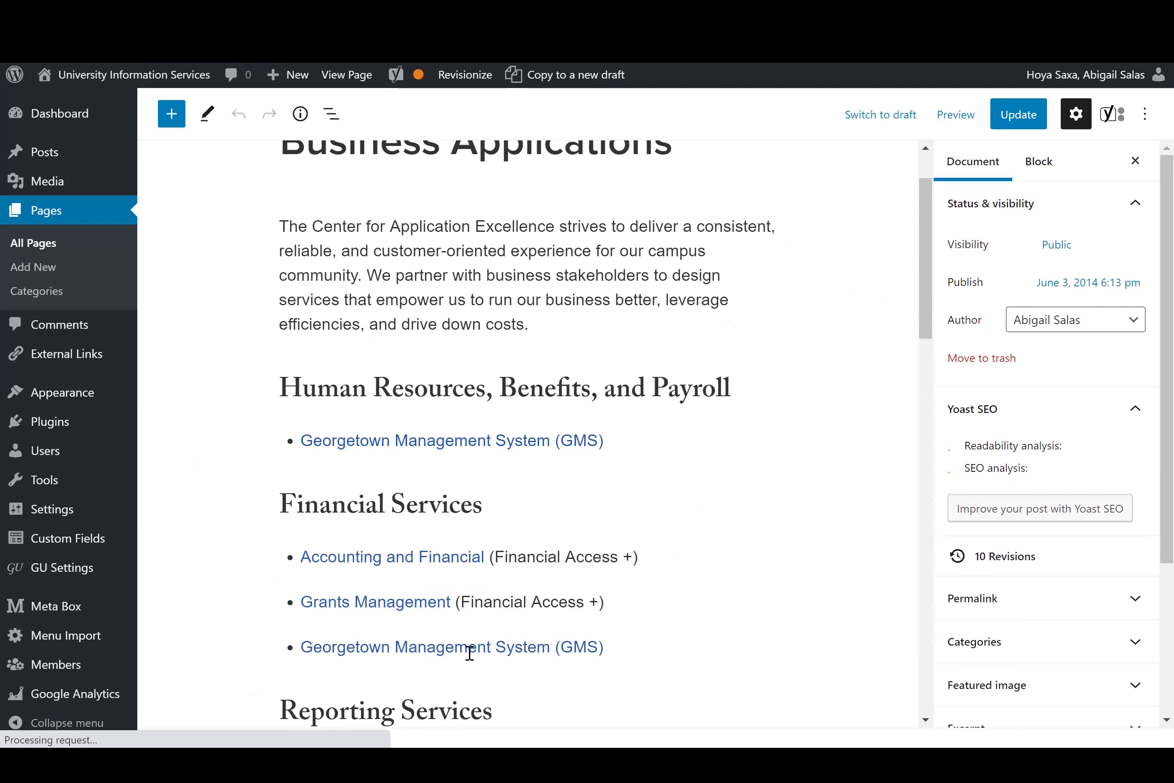
{"action": "left_click", "coordinate": [558, 647]}
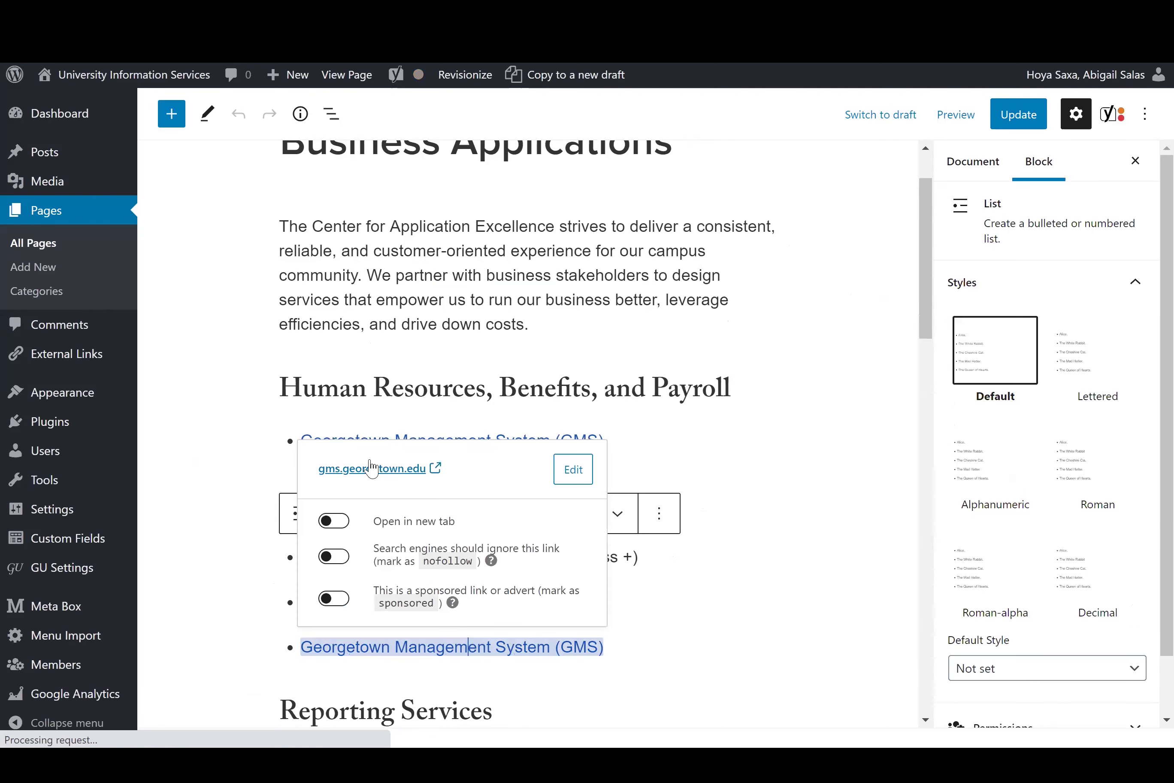
{"action": "left_click", "coordinate": [570, 472]}
{"action": "triple_click", "coordinate": [477, 422]}
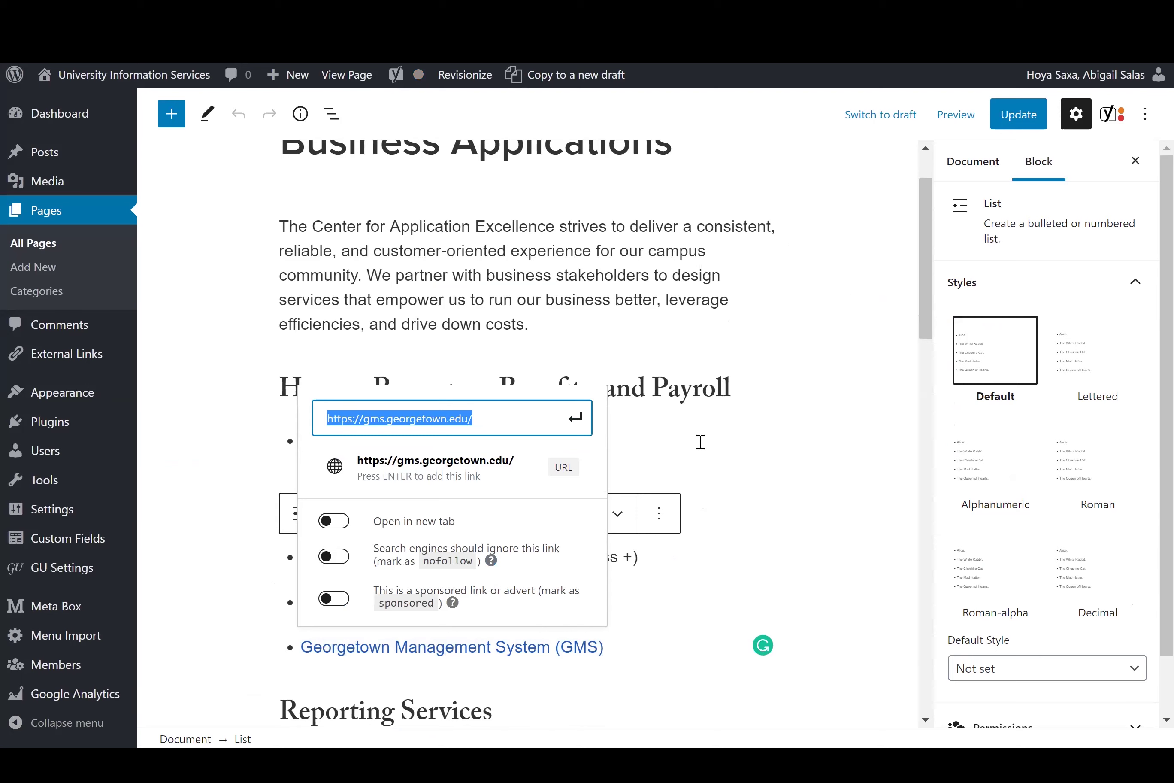
{"action": "left_click", "coordinate": [598, 466]}
{"action": "left_click", "coordinate": [537, 438]}
{"action": "left_click", "coordinate": [571, 487]}
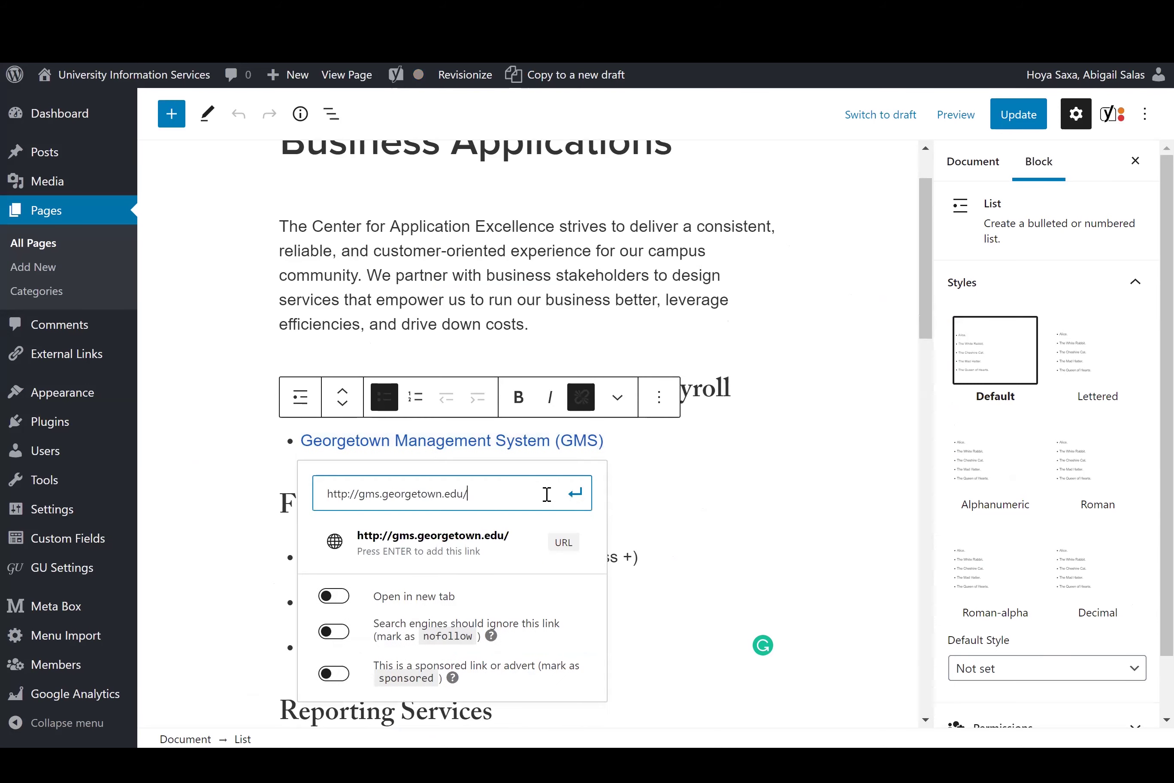
{"action": "triple_click", "coordinate": [478, 488]}
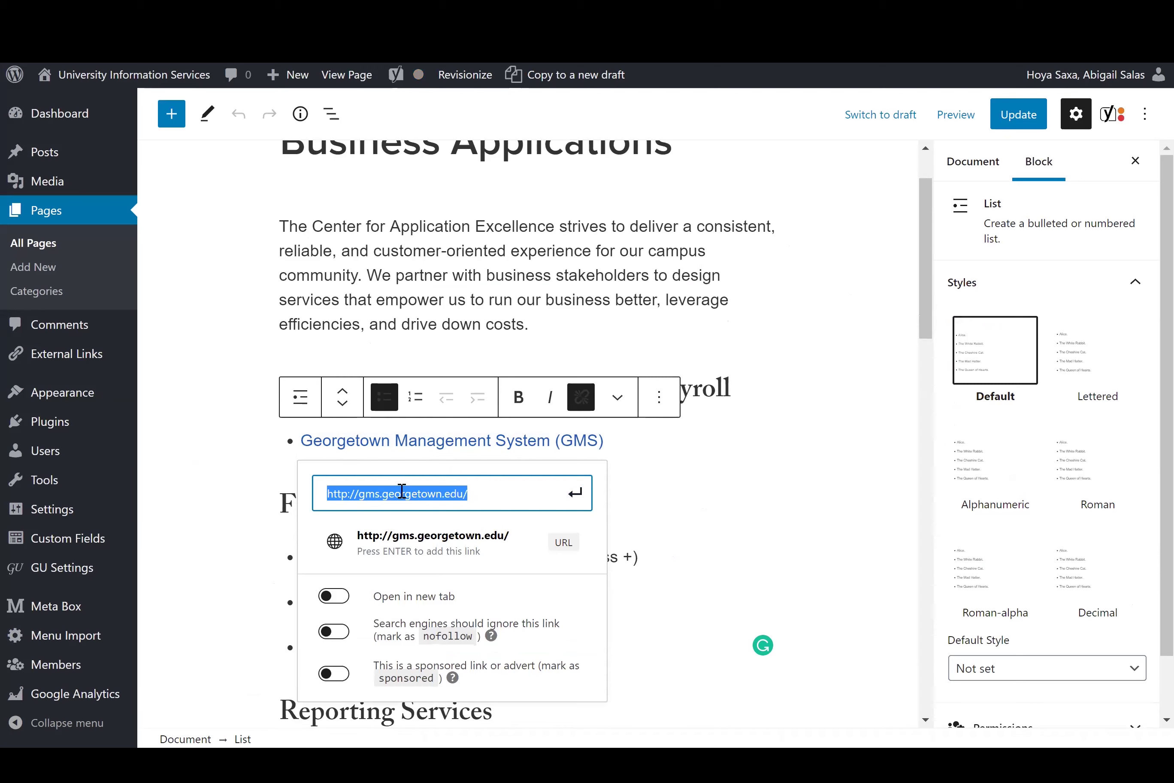
{"action": "left_click", "coordinate": [349, 493]}
{"action": "type", "text": "s"}
{"action": "left_click", "coordinate": [568, 491]}
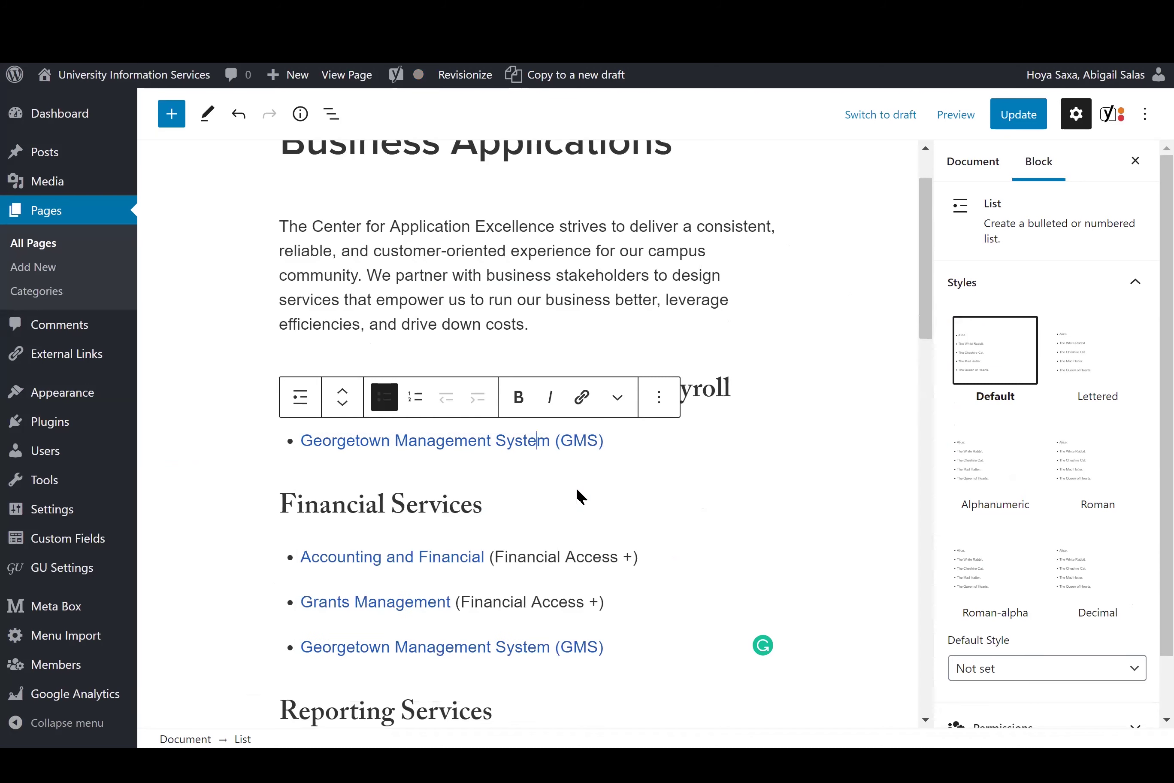
Step: Update the Business Applications page in WordPress and switch back to its Siteimprove page report
{"action": "left_click", "coordinate": [994, 123]}
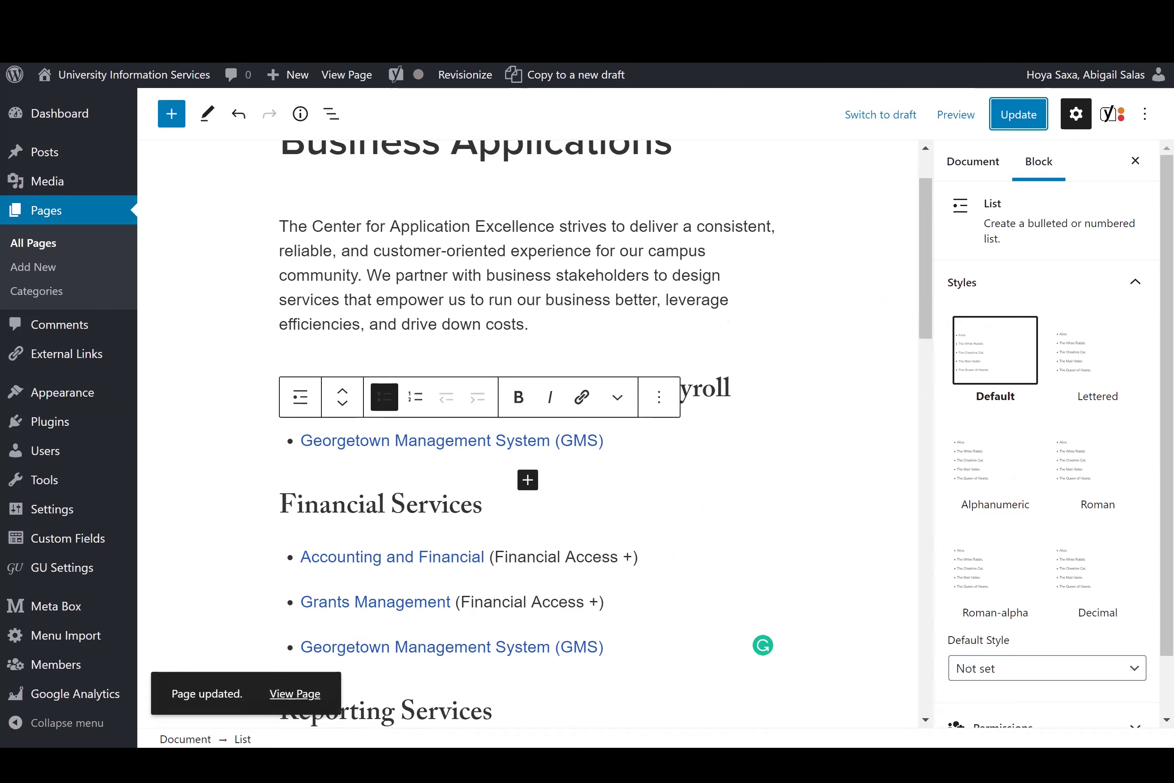
{"action": "left_click", "coordinate": [859, 51]}
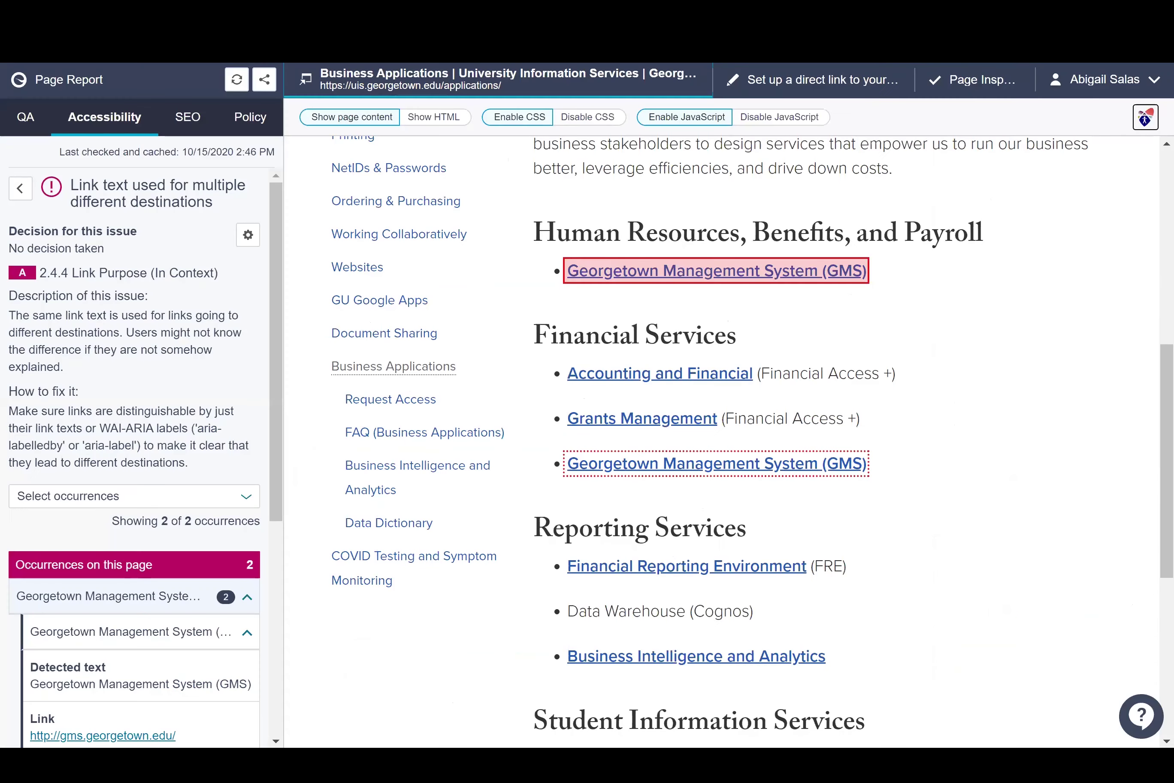
Step: Close the Business Applications page report and order a recheck of that page from the issue's page list
{"action": "key", "text": "ctrl+w"}
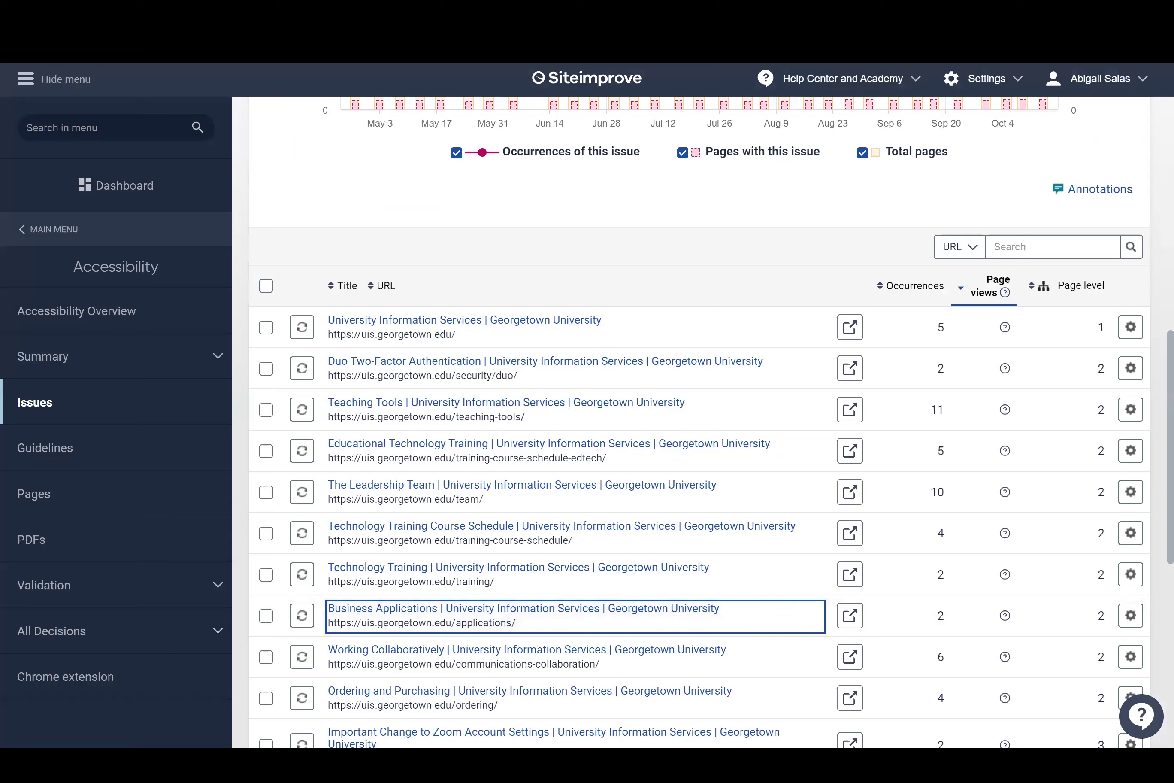
{"action": "left_click", "coordinate": [302, 616]}
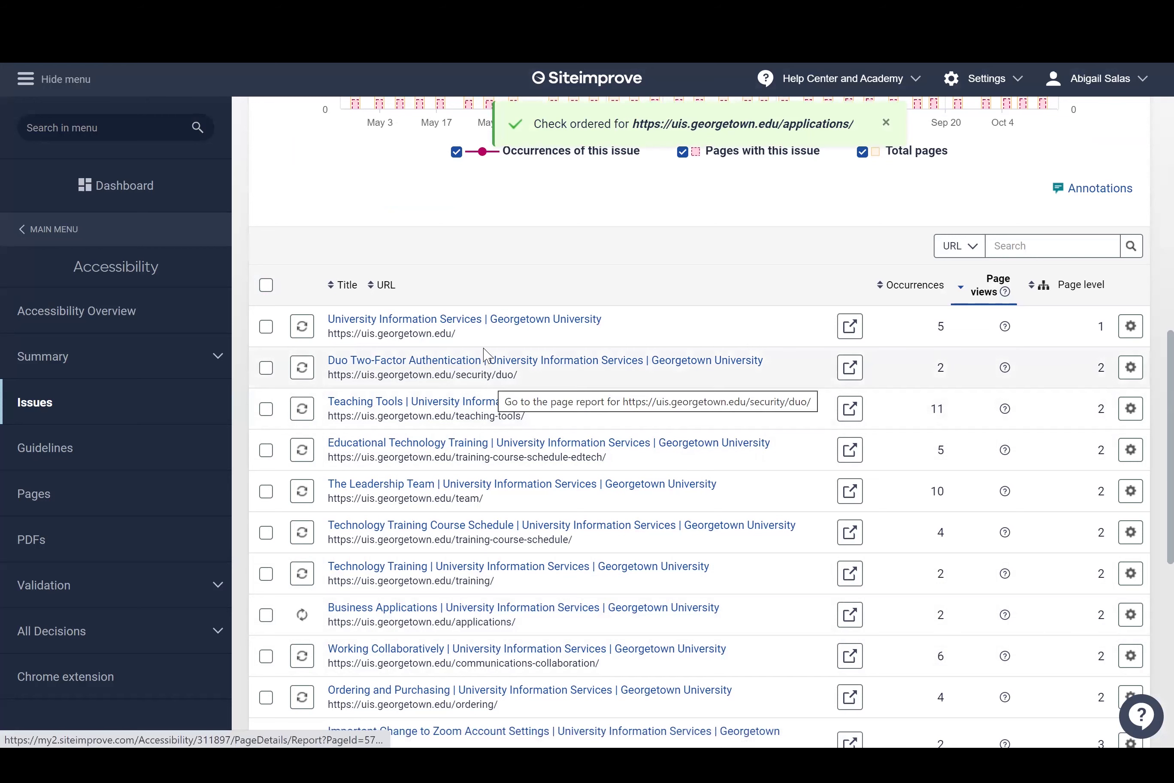
Step: Open the Links summary in Quality Assurance and examine the broken links trend chart
{"action": "left_click", "coordinate": [129, 238]}
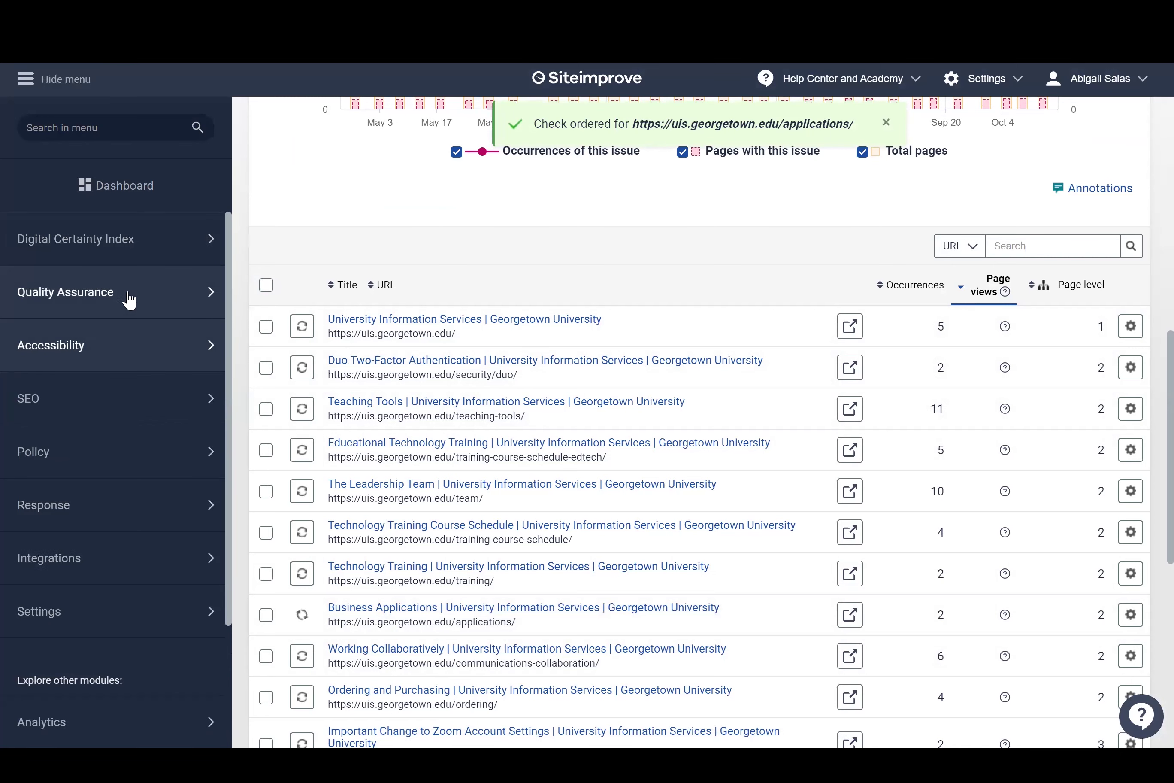
{"action": "left_click", "coordinate": [184, 315]}
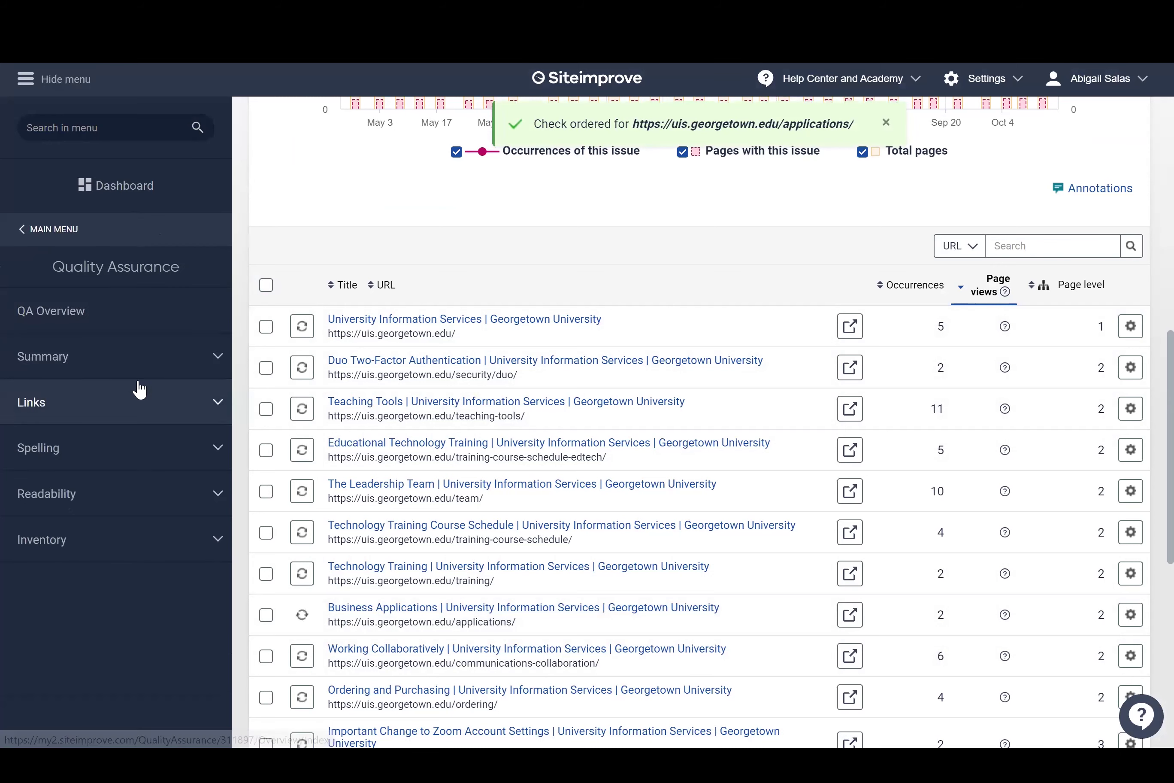
{"action": "left_click", "coordinate": [152, 429]}
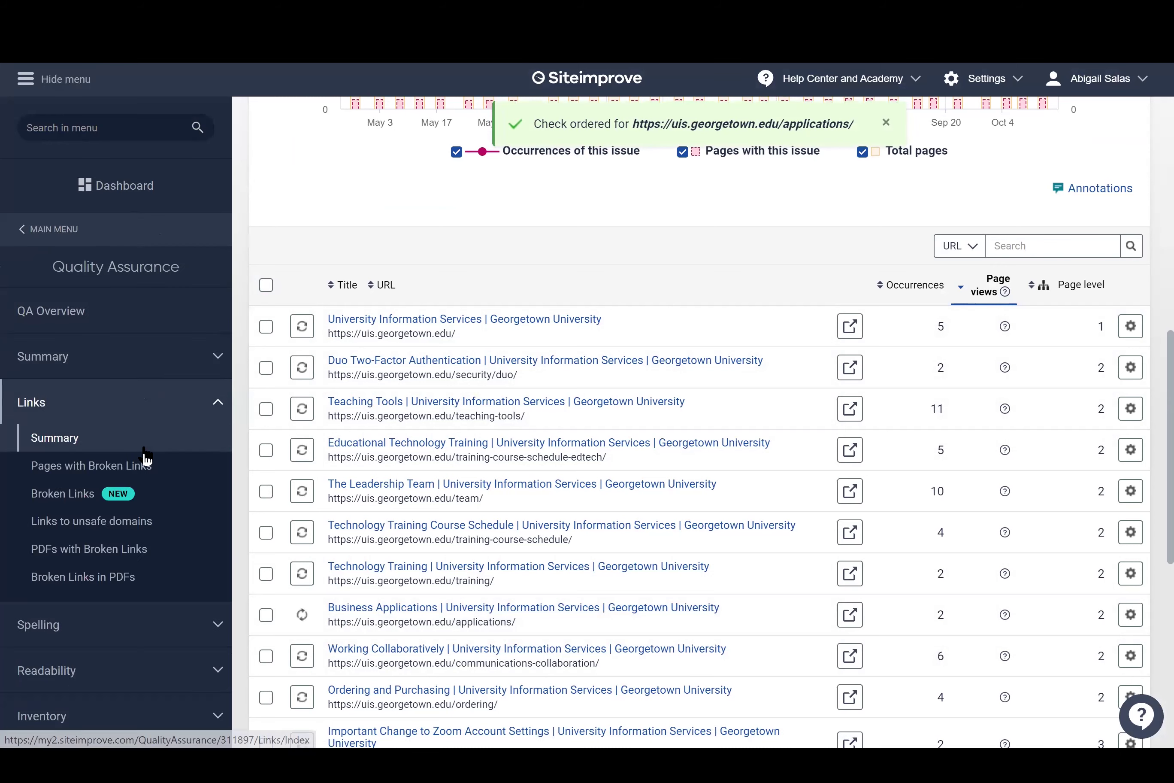
{"action": "left_click", "coordinate": [145, 446]}
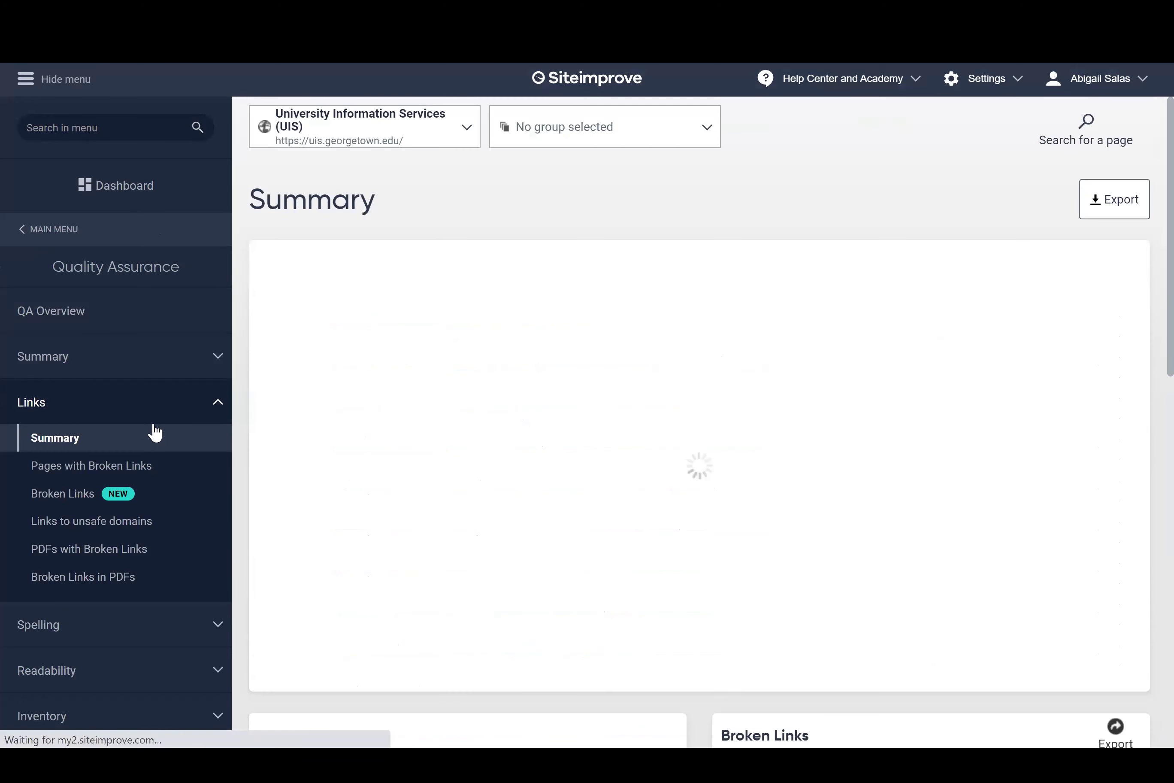
{"action": "scroll", "coordinate": [826, 420], "scroll_direction": "down", "scroll_amount": 3}
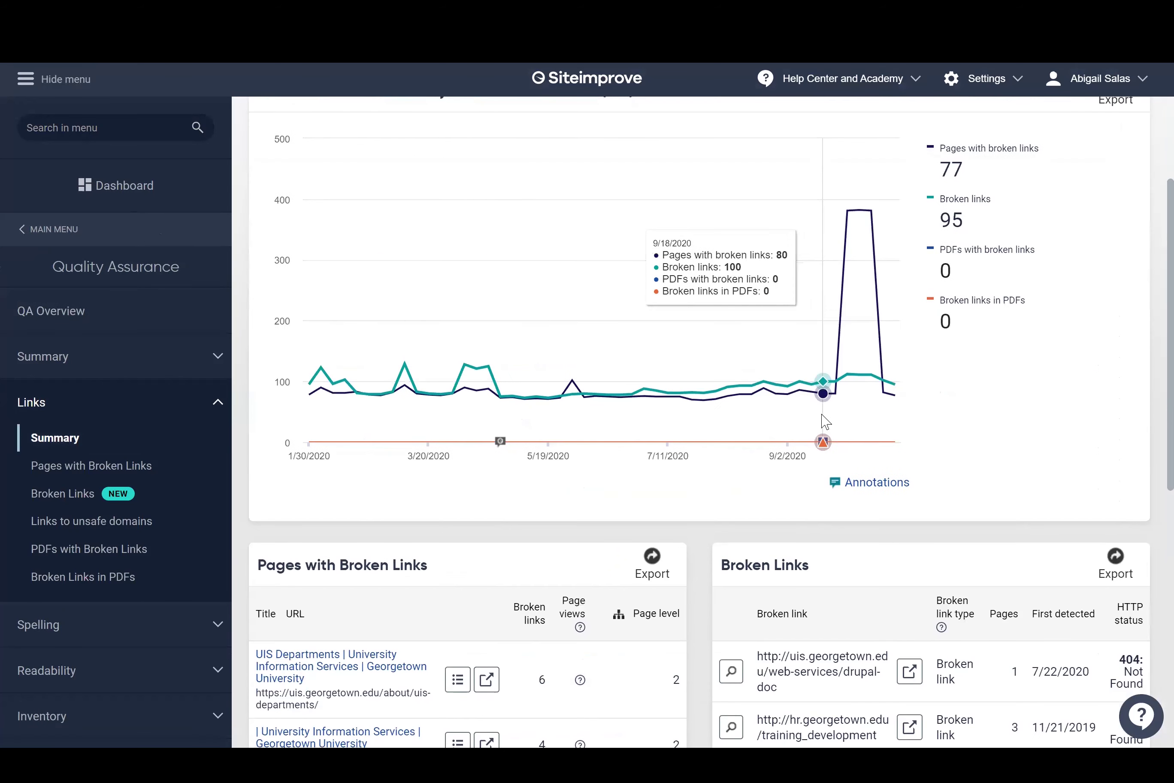
{"action": "scroll", "coordinate": [799, 400], "scroll_direction": "up", "scroll_amount": 3}
{"action": "scroll", "coordinate": [544, 400], "scroll_direction": "down", "scroll_amount": 3}
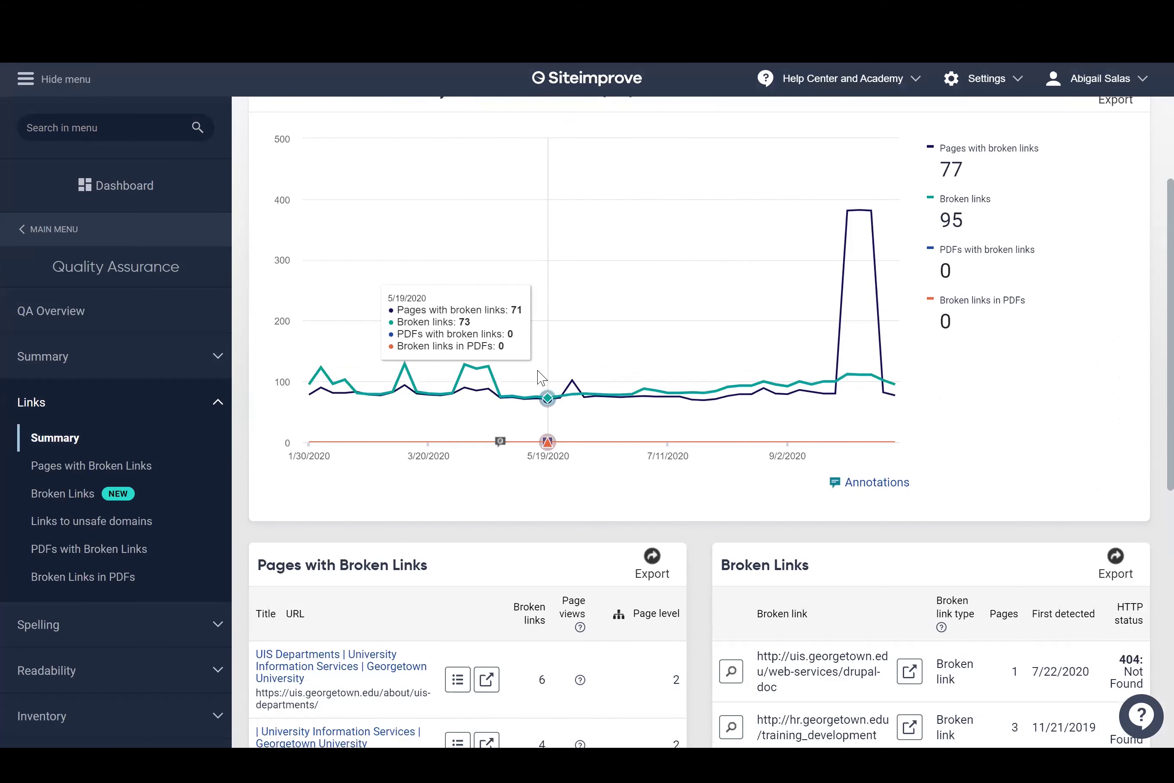
Step: Review the list of pages with broken links and the list of confirmed broken links
{"action": "left_click", "coordinate": [159, 465]}
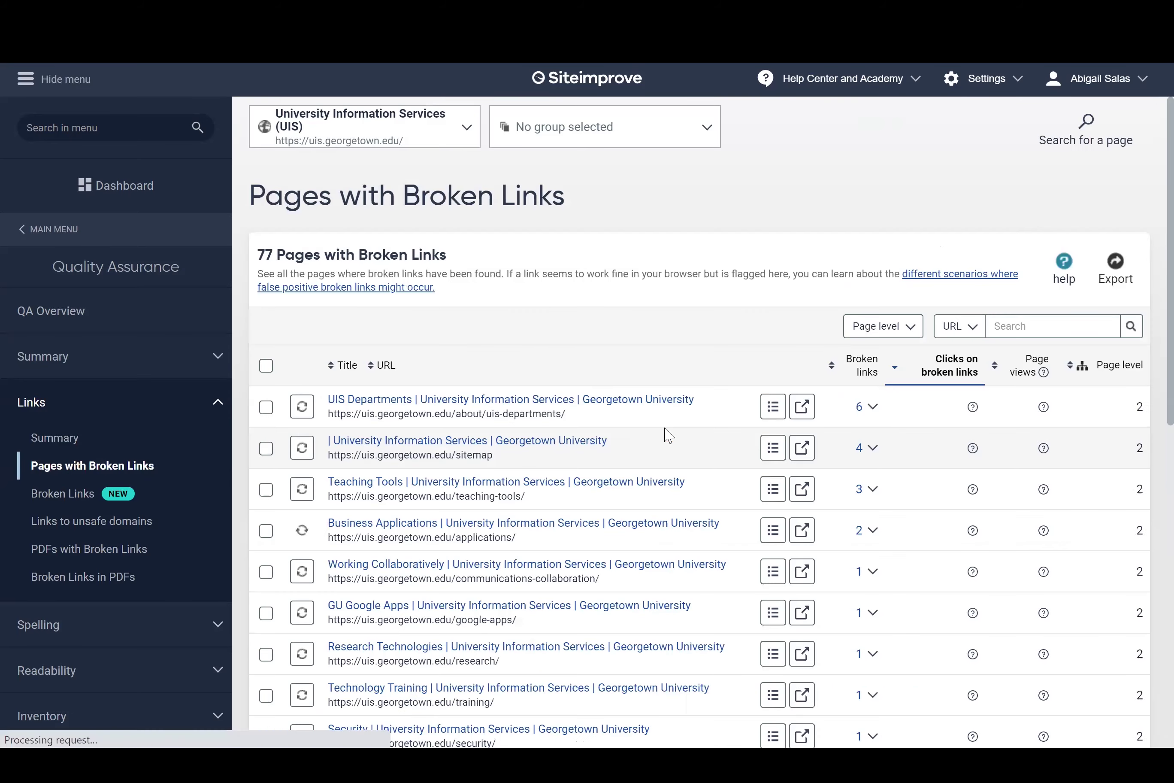
{"action": "scroll", "coordinate": [541, 357], "scroll_direction": "down", "scroll_amount": 6}
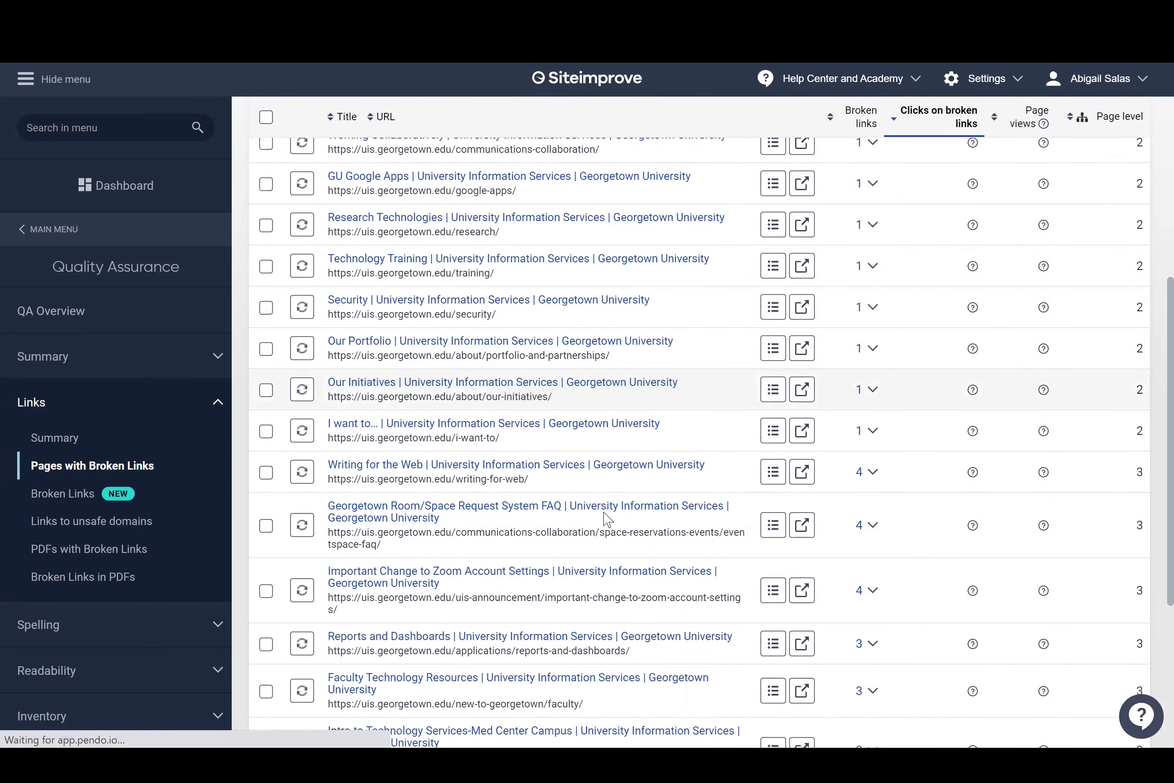
{"action": "scroll", "coordinate": [606, 521], "scroll_direction": "up", "scroll_amount": 8}
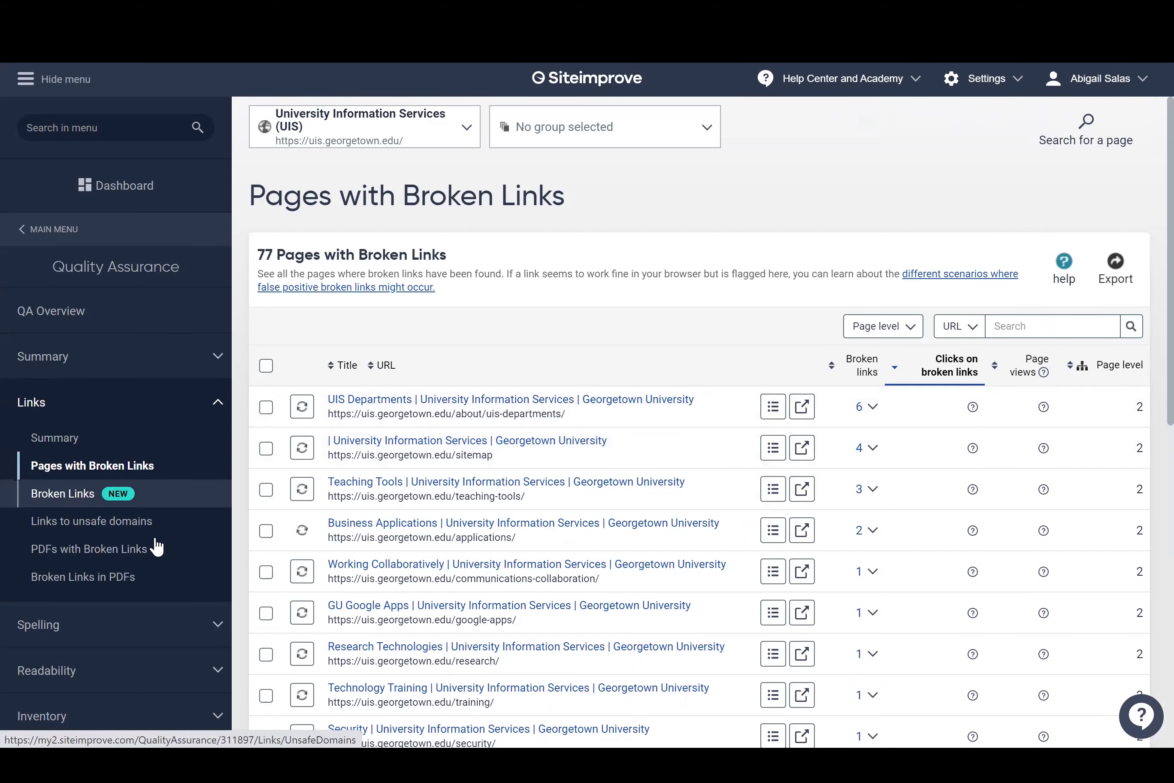
{"action": "left_click", "coordinate": [96, 499]}
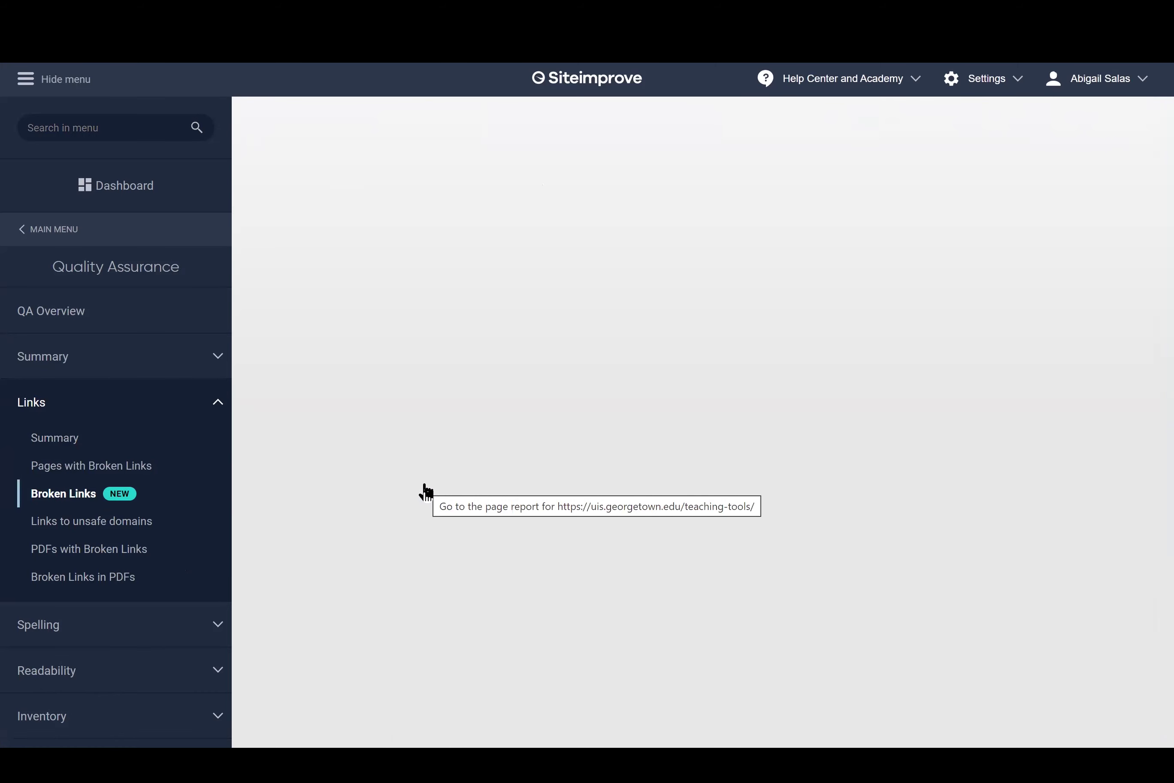
{"action": "scroll", "coordinate": [480, 404], "scroll_direction": "down", "scroll_amount": 2}
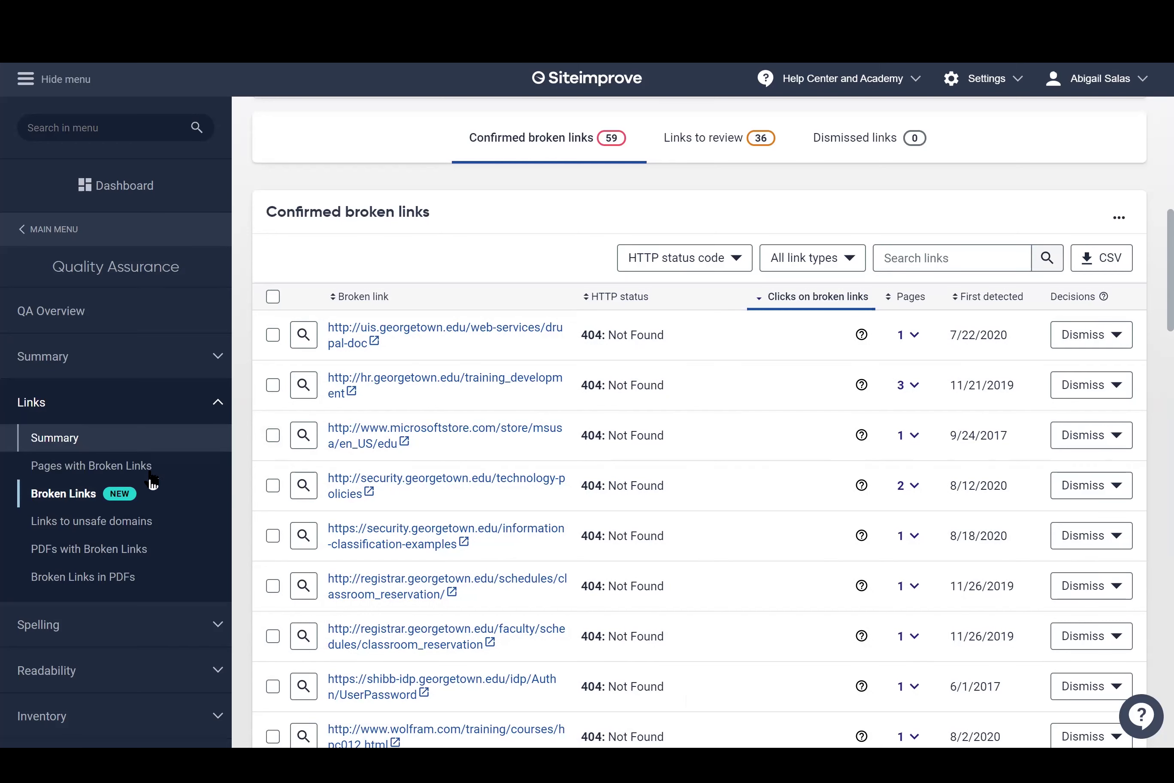
{"action": "left_click", "coordinate": [188, 472]}
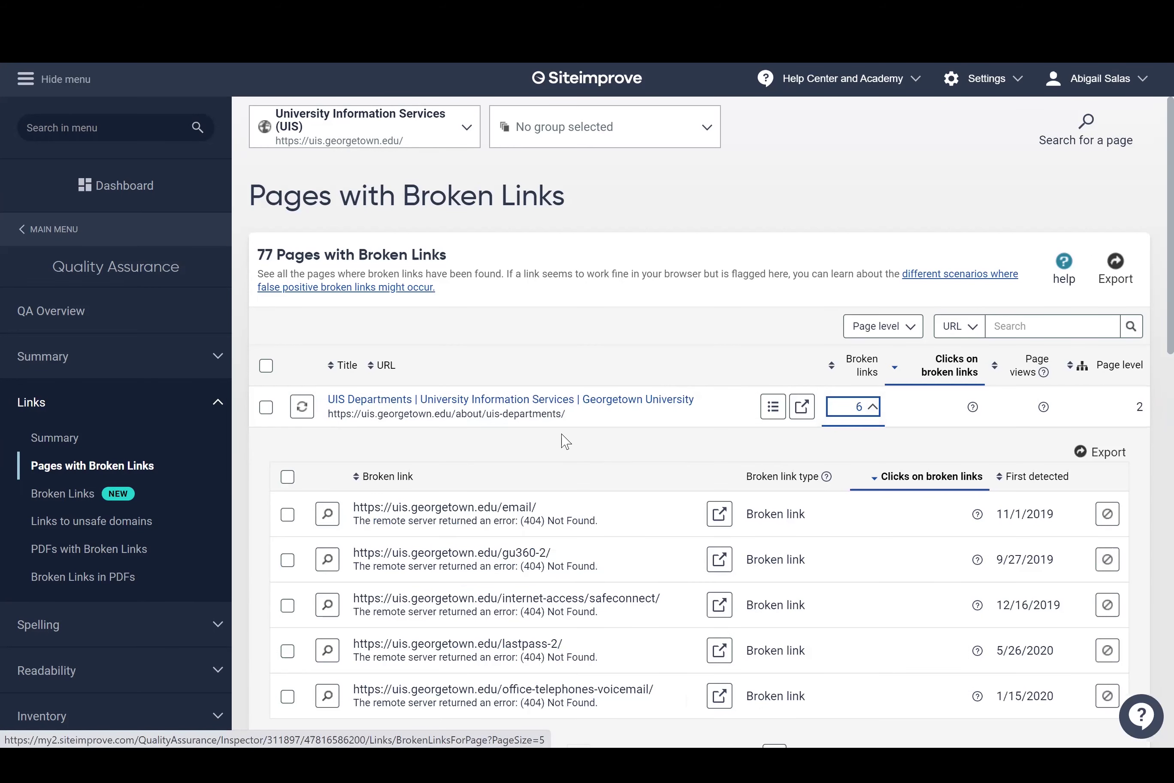
{"action": "scroll", "coordinate": [550, 429], "scroll_direction": "down", "scroll_amount": 2}
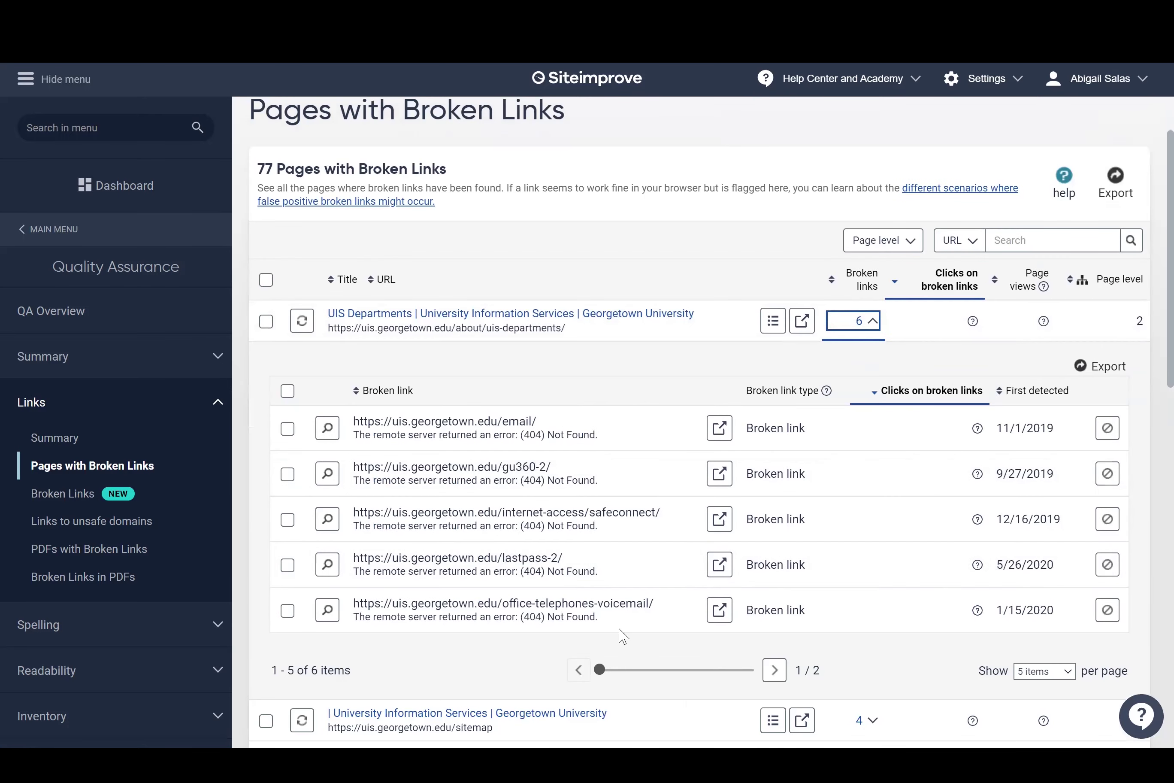
{"action": "left_click", "coordinate": [620, 320]}
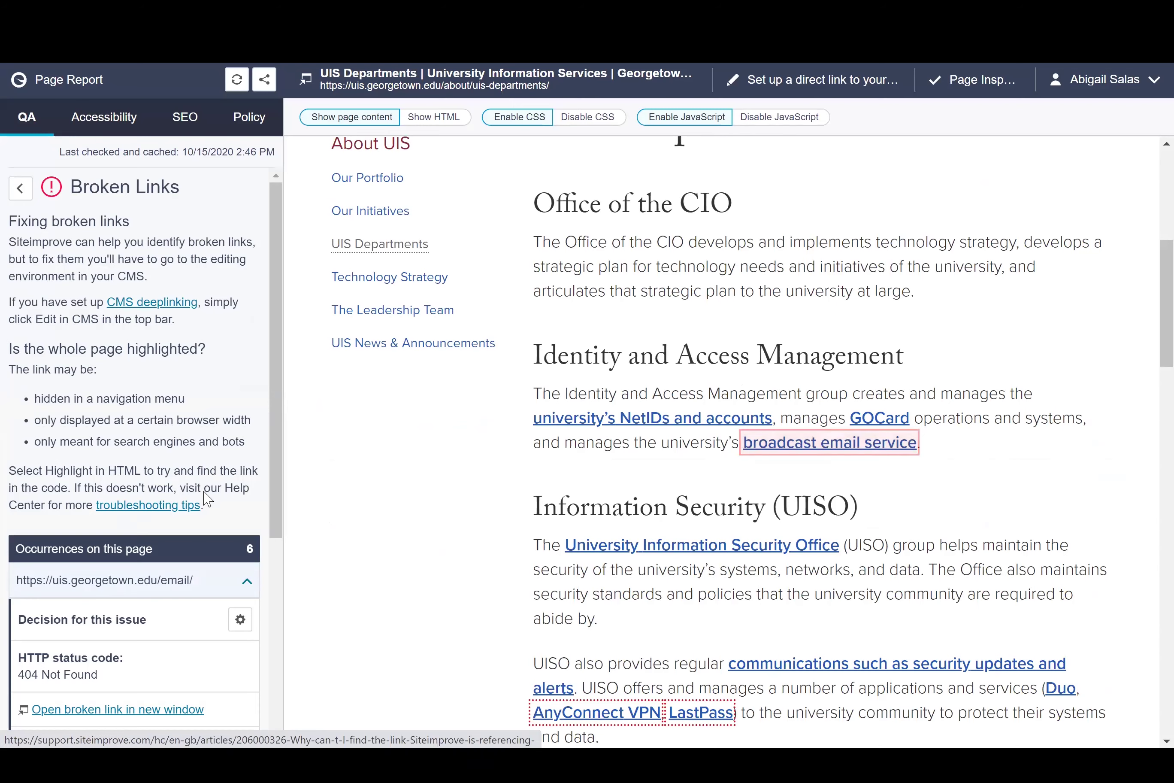
{"action": "scroll", "coordinate": [207, 500], "scroll_direction": "down", "scroll_amount": 2}
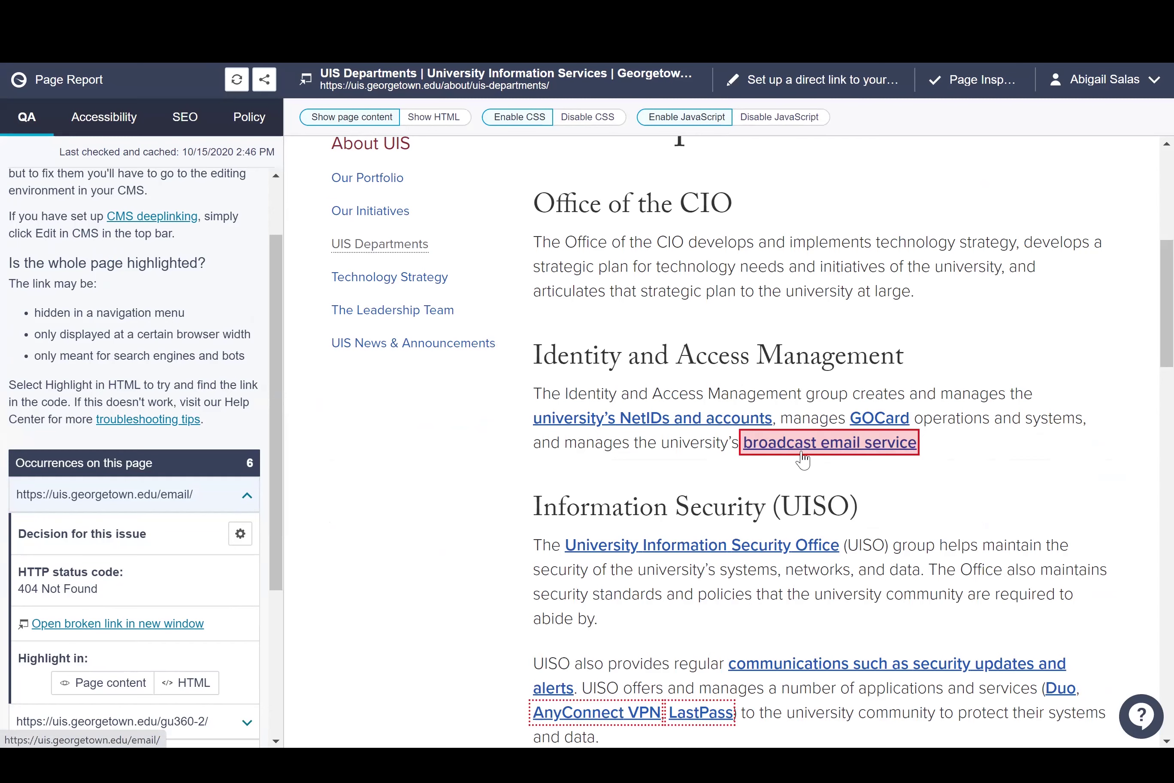
Step: Bring up the UIS Departments page for editing in WordPress, search it for "broad" and open the broadcast email service link's URL
{"action": "left_click", "coordinate": [672, 80]}
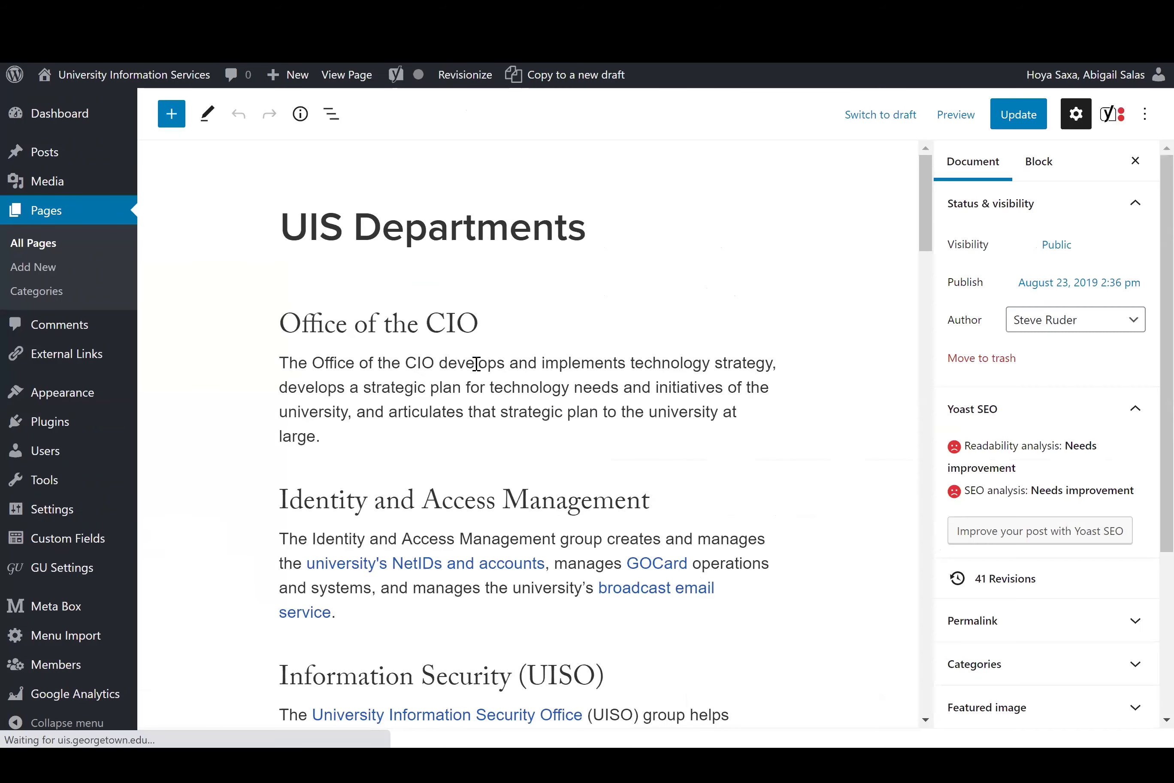
{"action": "left_click", "coordinate": [477, 363]}
{"action": "key", "text": "ctrl+f"}
{"action": "type", "text": "broad"}
{"action": "left_click", "coordinate": [650, 592]}
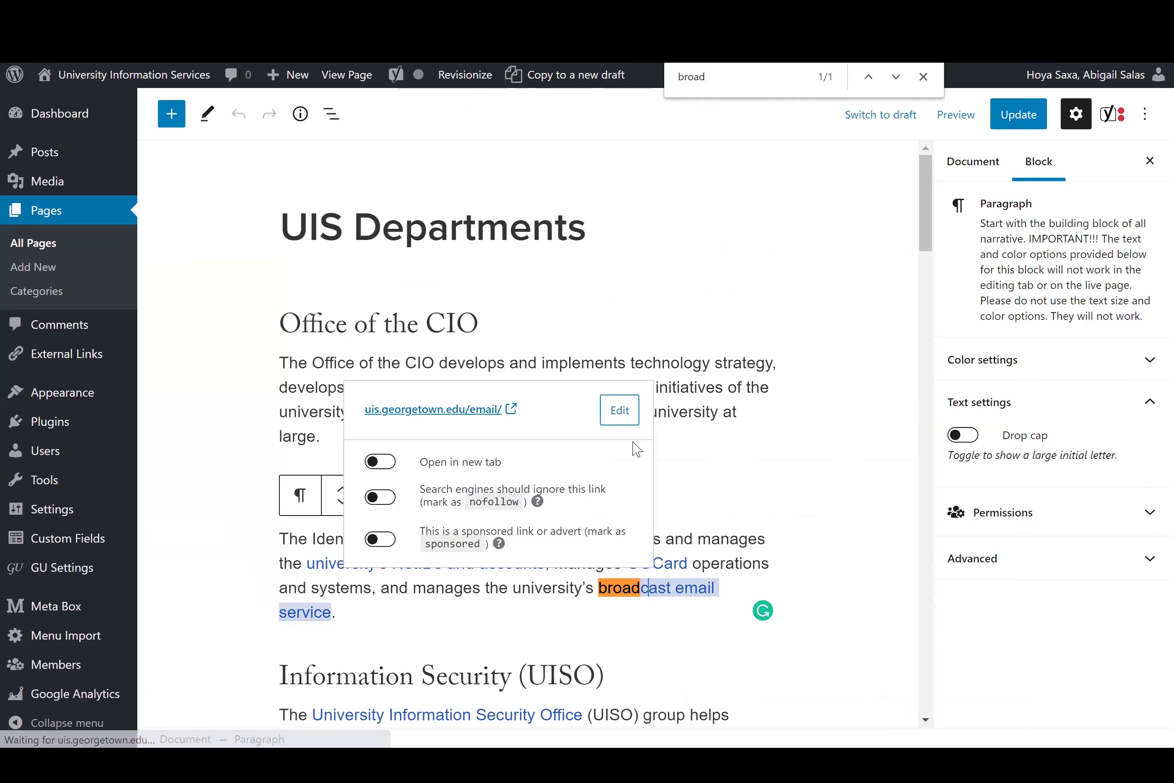
{"action": "left_click", "coordinate": [635, 410]}
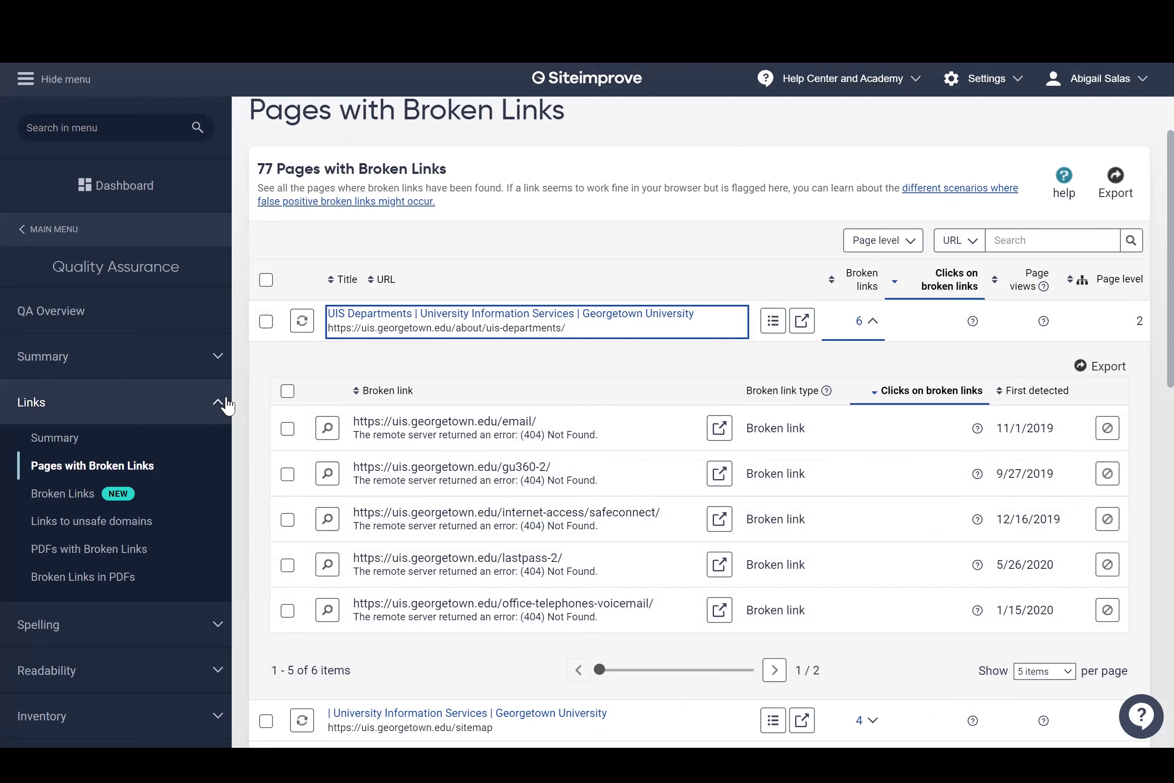
Step: Switch back to Siteimprove and review the confirmed misspellings listed under Find Misspellings
{"action": "left_click", "coordinate": [218, 408]}
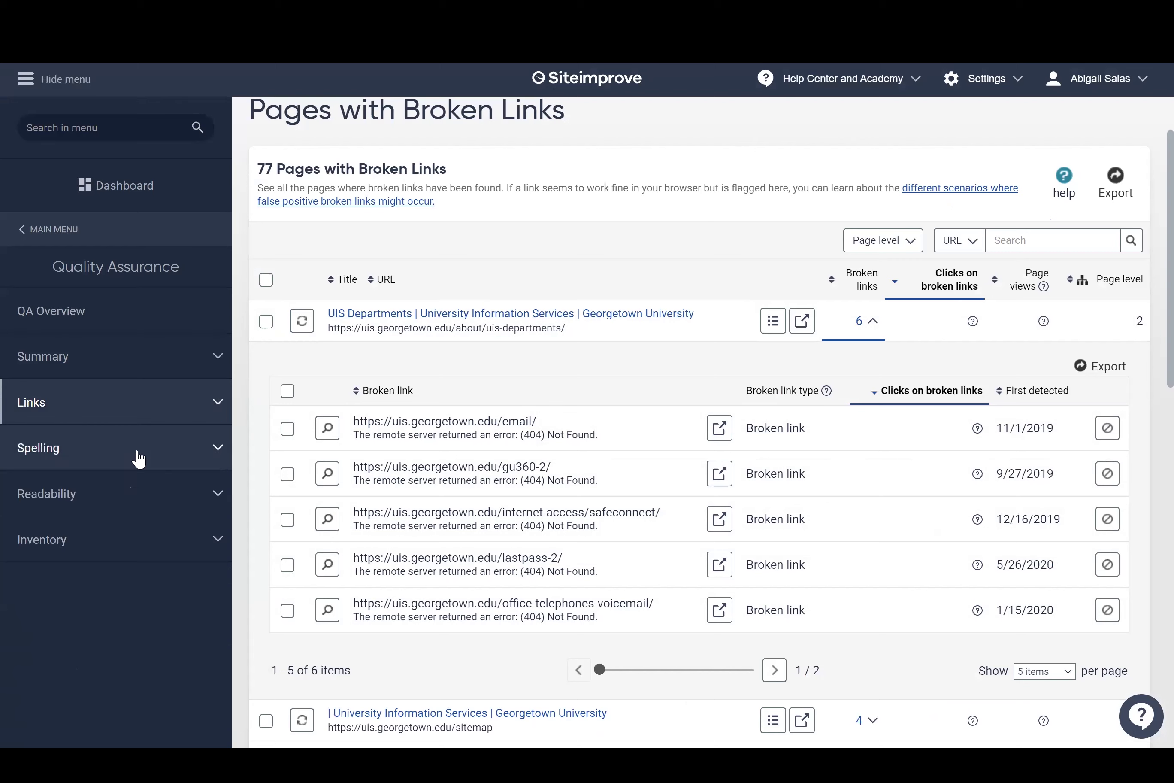
{"action": "left_click", "coordinate": [154, 457]}
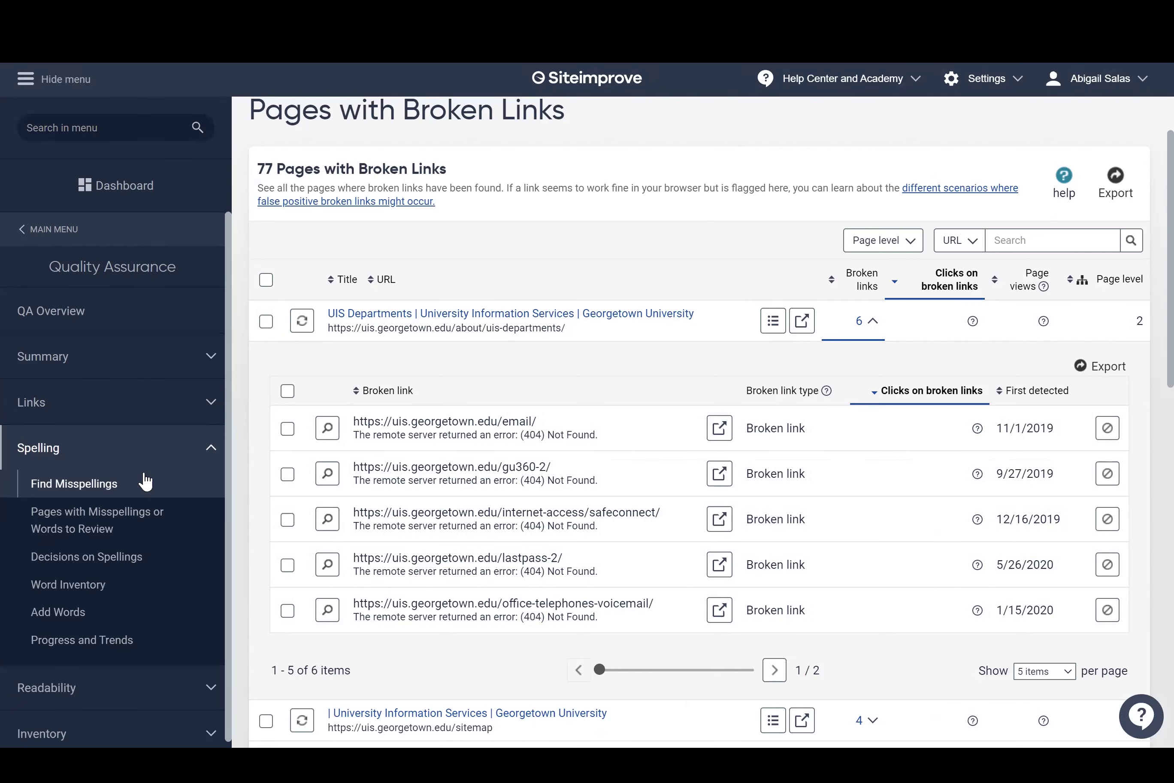
{"action": "left_click", "coordinate": [134, 485]}
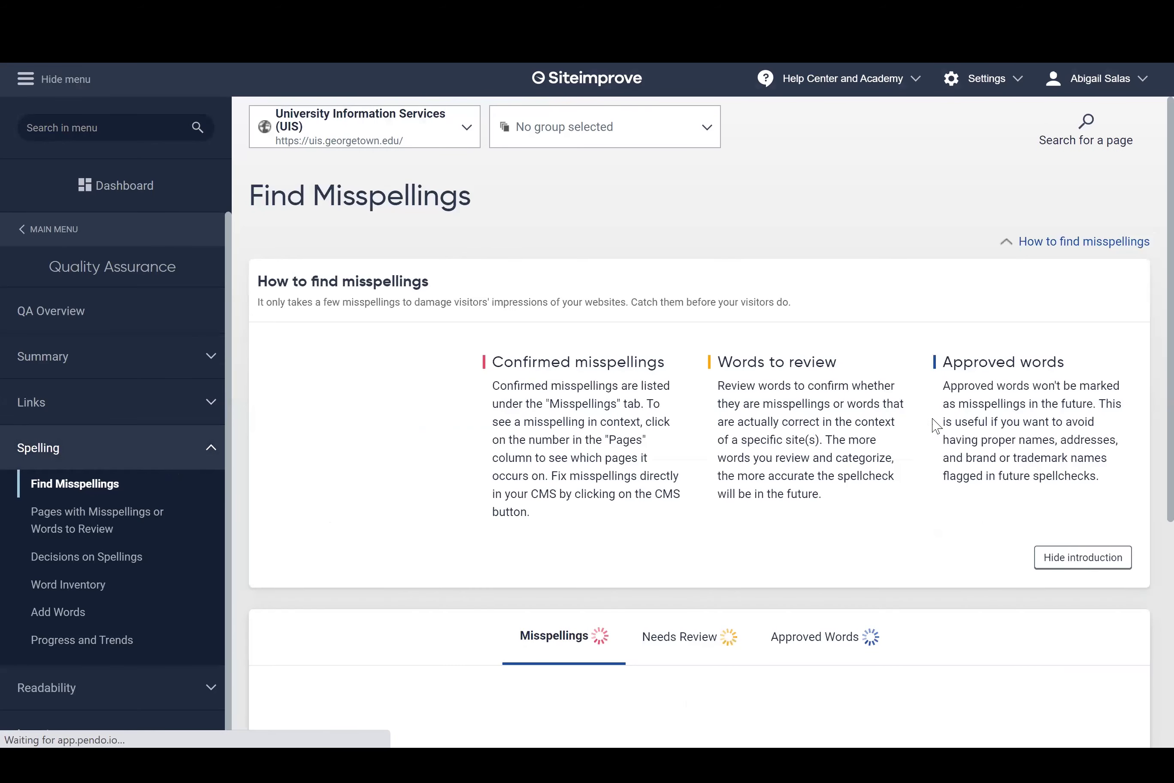
{"action": "scroll", "coordinate": [498, 396], "scroll_direction": "down", "scroll_amount": 5}
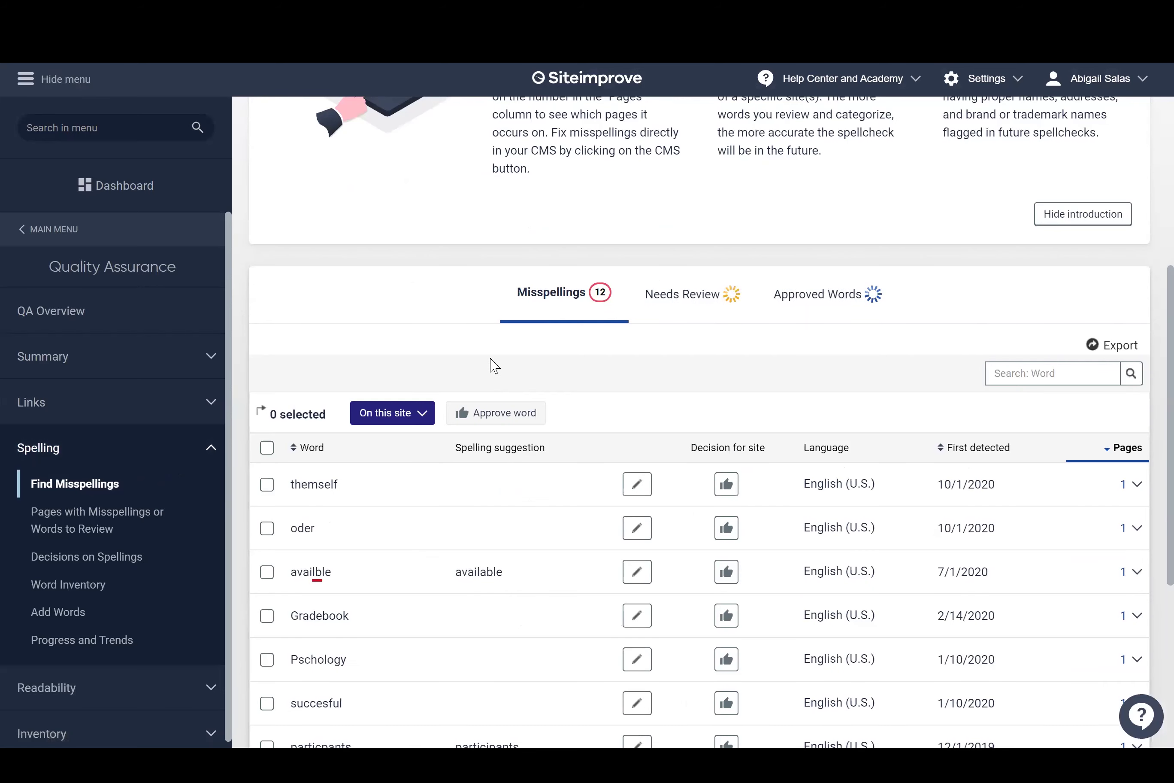
{"action": "scroll", "coordinate": [495, 381], "scroll_direction": "down", "scroll_amount": 4}
{"action": "scroll", "coordinate": [530, 529], "scroll_direction": "up", "scroll_amount": 5}
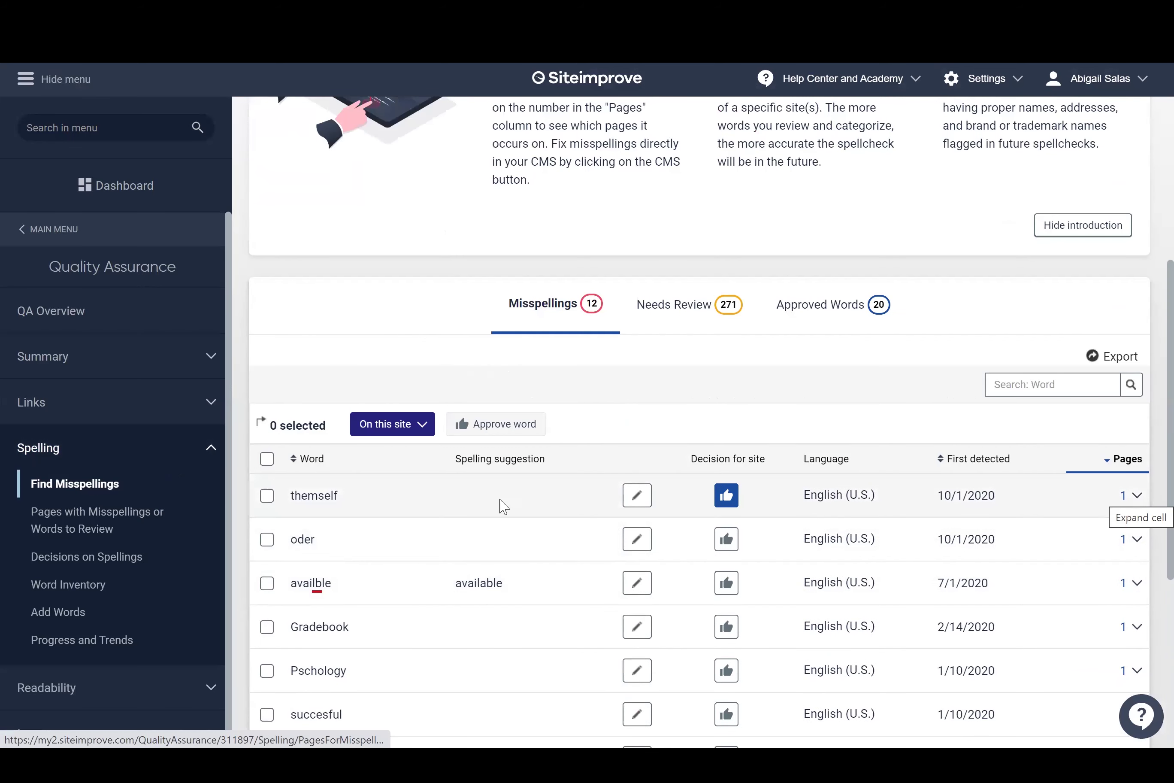
{"action": "scroll", "coordinate": [349, 498], "scroll_direction": "down", "scroll_amount": 2}
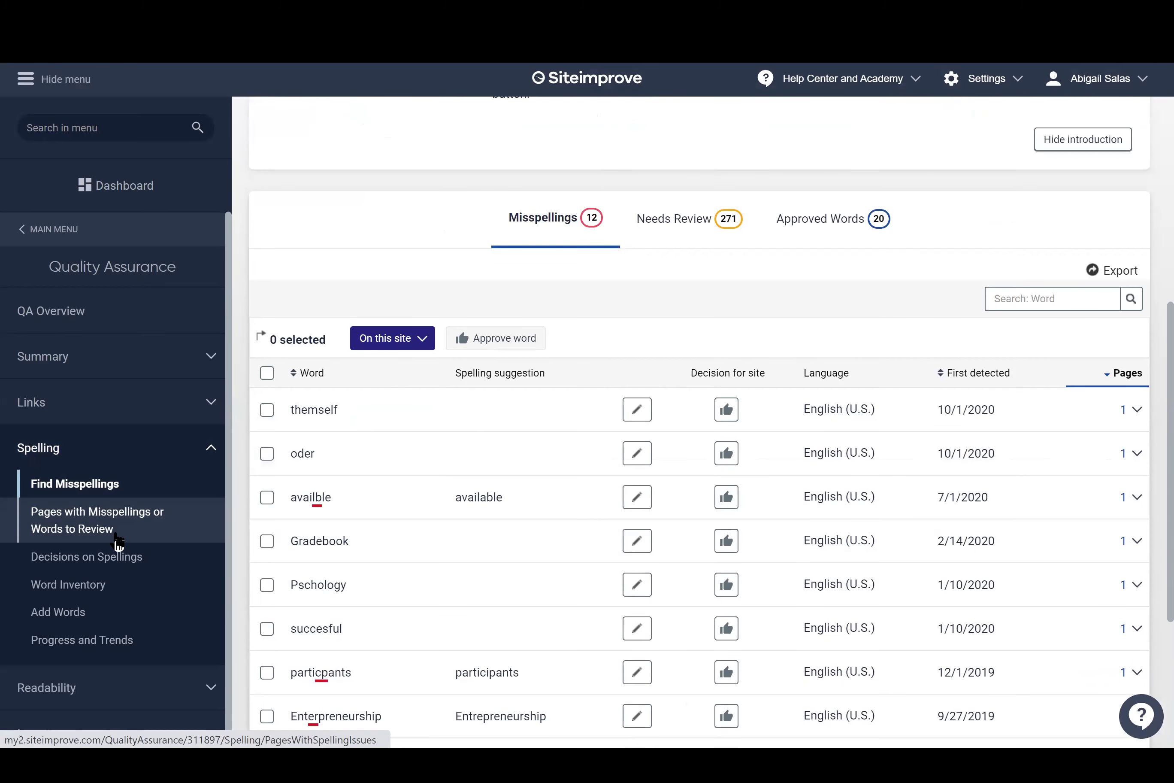
Step: Review the list of pages with misspellings or words to review
{"action": "left_click", "coordinate": [117, 531]}
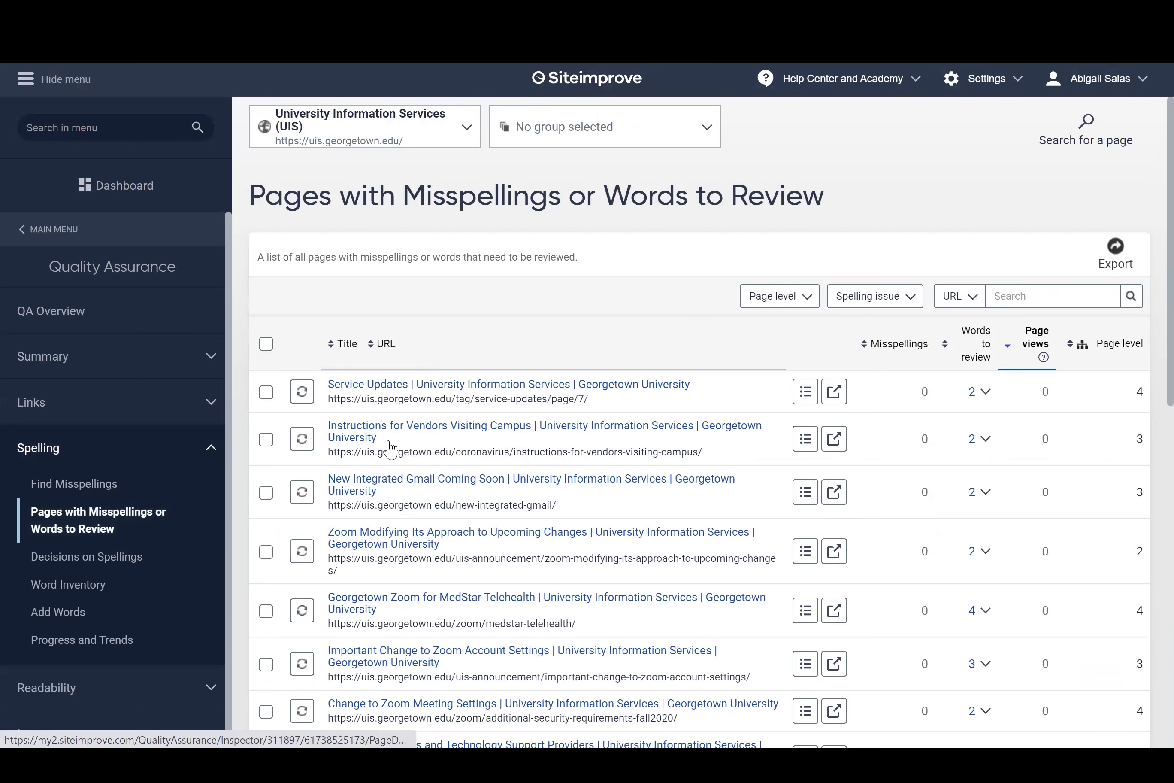
{"action": "scroll", "coordinate": [757, 455], "scroll_direction": "down", "scroll_amount": 4}
{"action": "scroll", "coordinate": [985, 218], "scroll_direction": "up", "scroll_amount": 1}
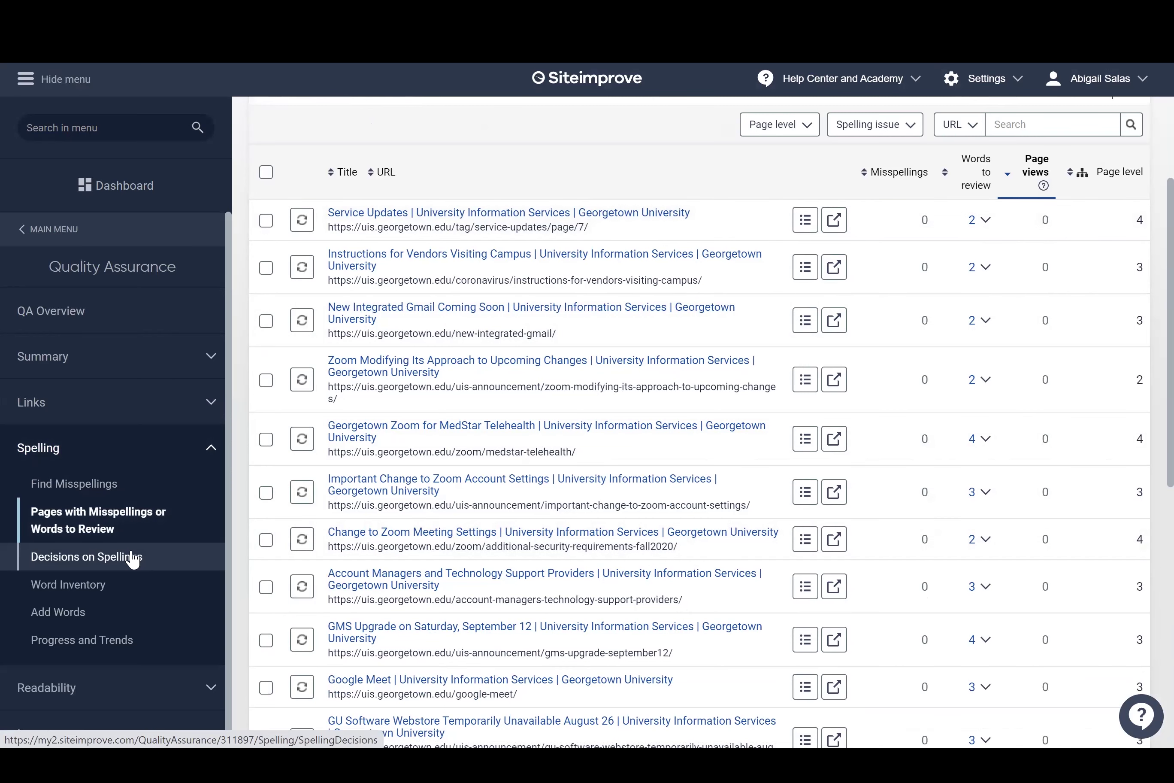
Step: Review the decisions on spellings, checking which words are approved and for which scope
{"action": "left_click", "coordinate": [151, 553]}
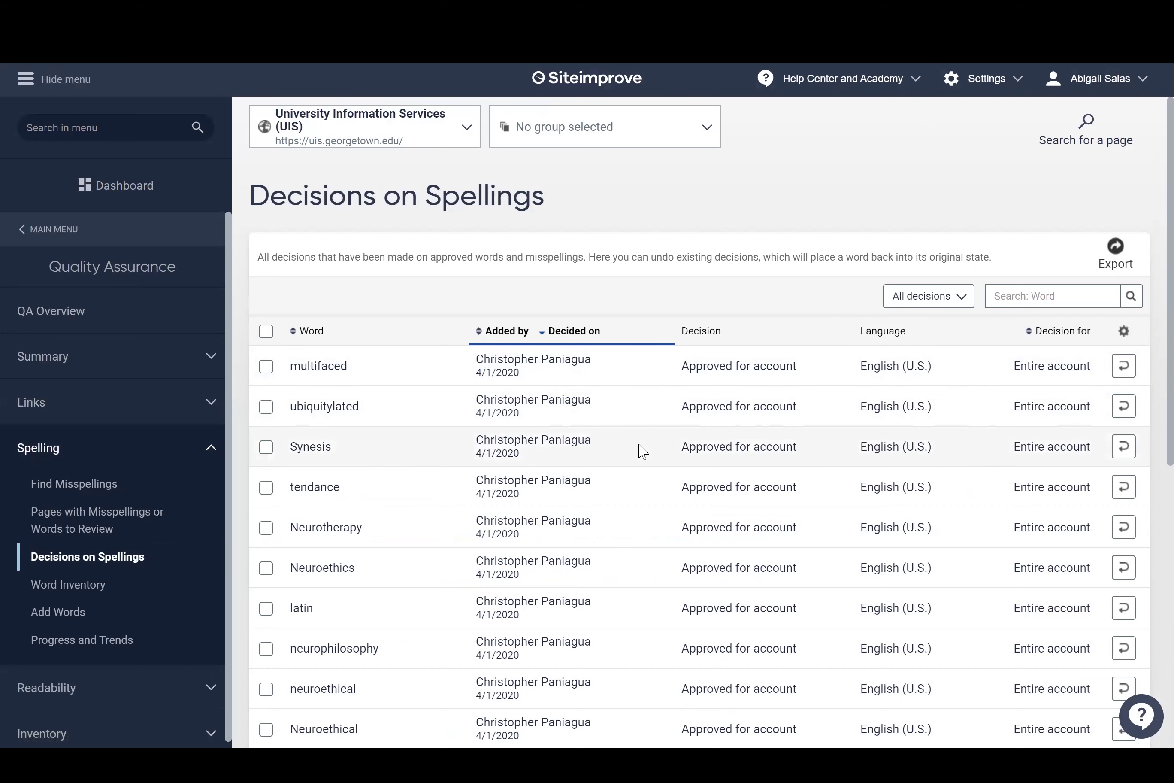
{"action": "scroll", "coordinate": [493, 315], "scroll_direction": "down", "scroll_amount": 5}
{"action": "scroll", "coordinate": [493, 314], "scroll_direction": "up", "scroll_amount": 5}
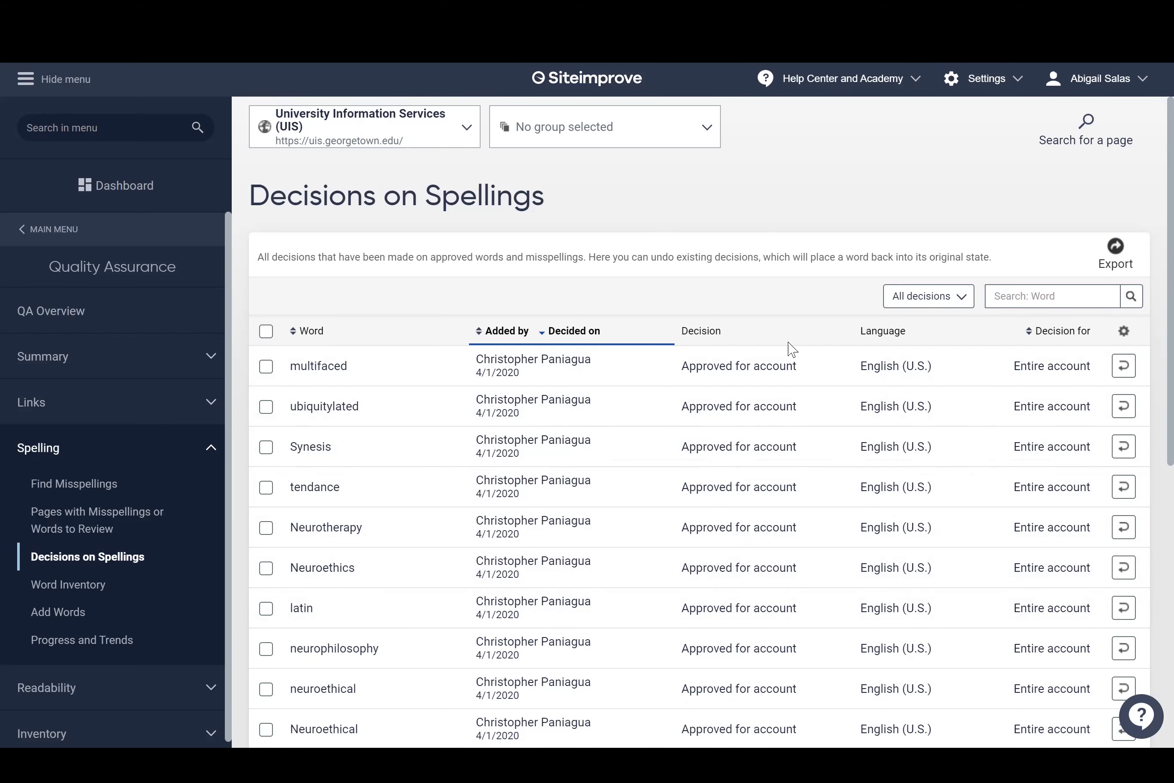
{"action": "scroll", "coordinate": [791, 341], "scroll_direction": "down", "scroll_amount": 3}
{"action": "scroll", "coordinate": [809, 340], "scroll_direction": "down", "scroll_amount": 5}
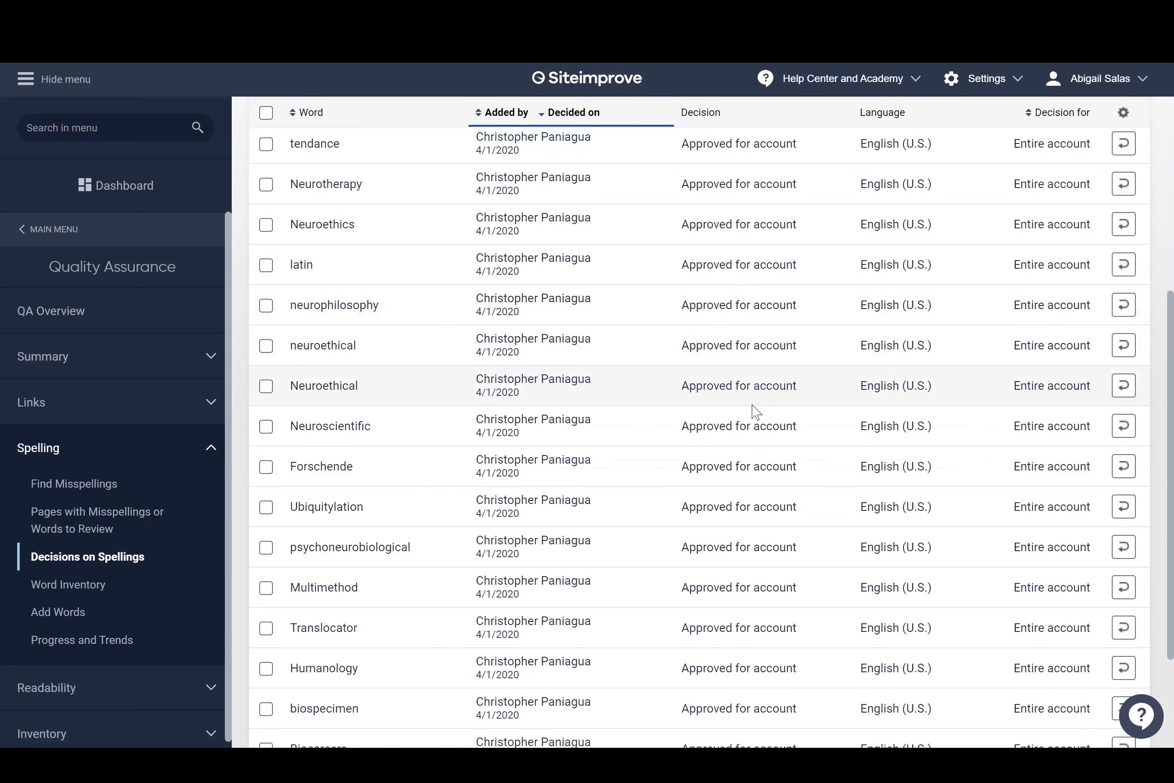
{"action": "scroll", "coordinate": [548, 436], "scroll_direction": "up", "scroll_amount": 2}
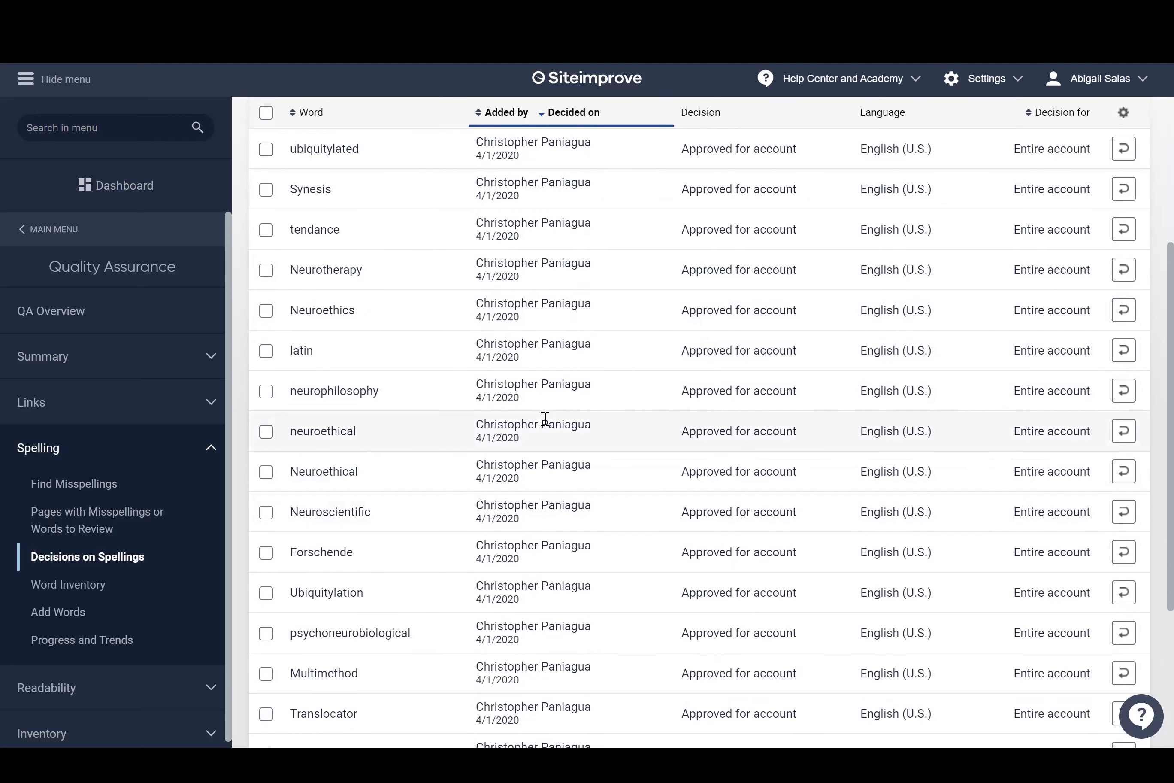
Step: Return to Find Misspellings and examine the misspelled words with their spelling suggestions
{"action": "left_click", "coordinate": [124, 483]}
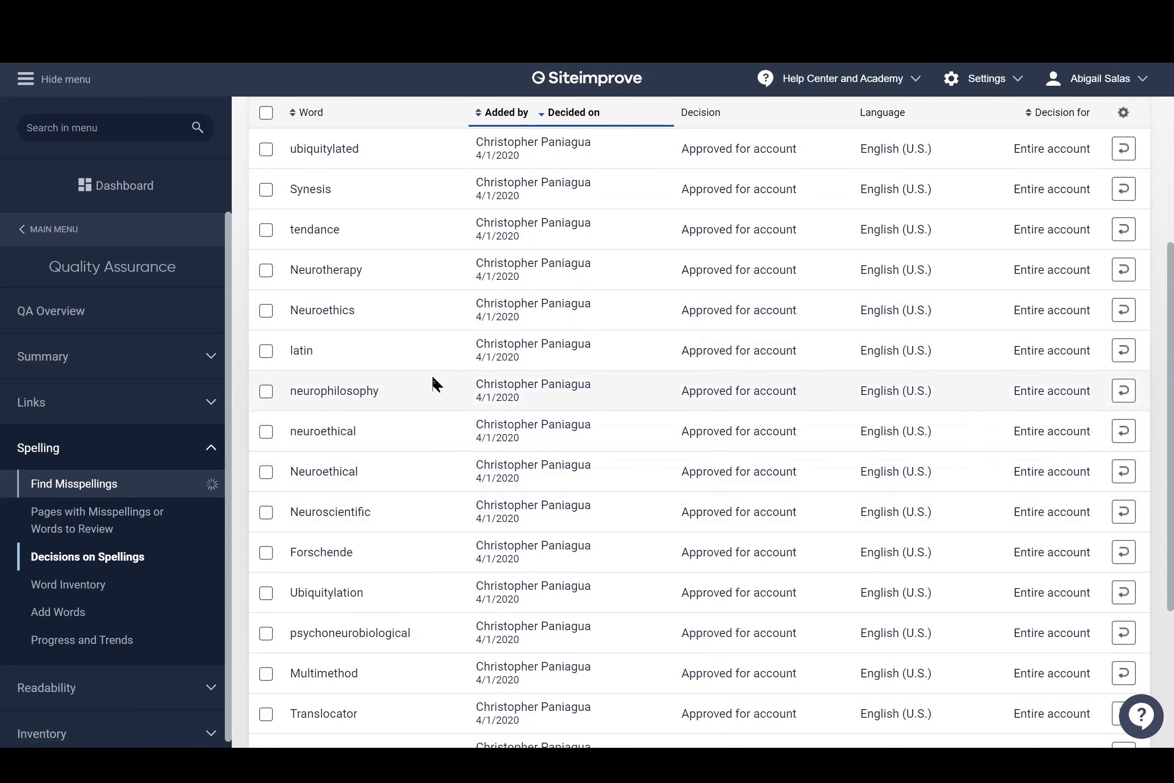
{"action": "scroll", "coordinate": [488, 396], "scroll_direction": "down", "scroll_amount": 8}
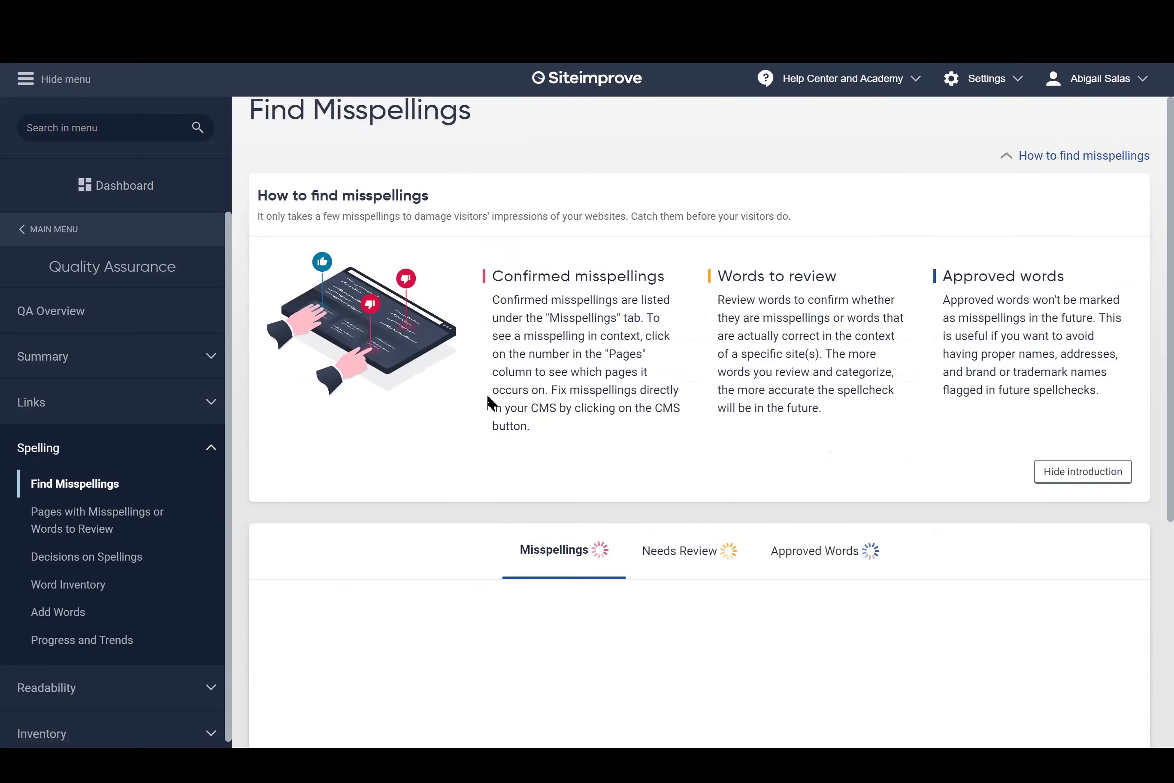
{"action": "scroll", "coordinate": [488, 399], "scroll_direction": "down", "scroll_amount": 2}
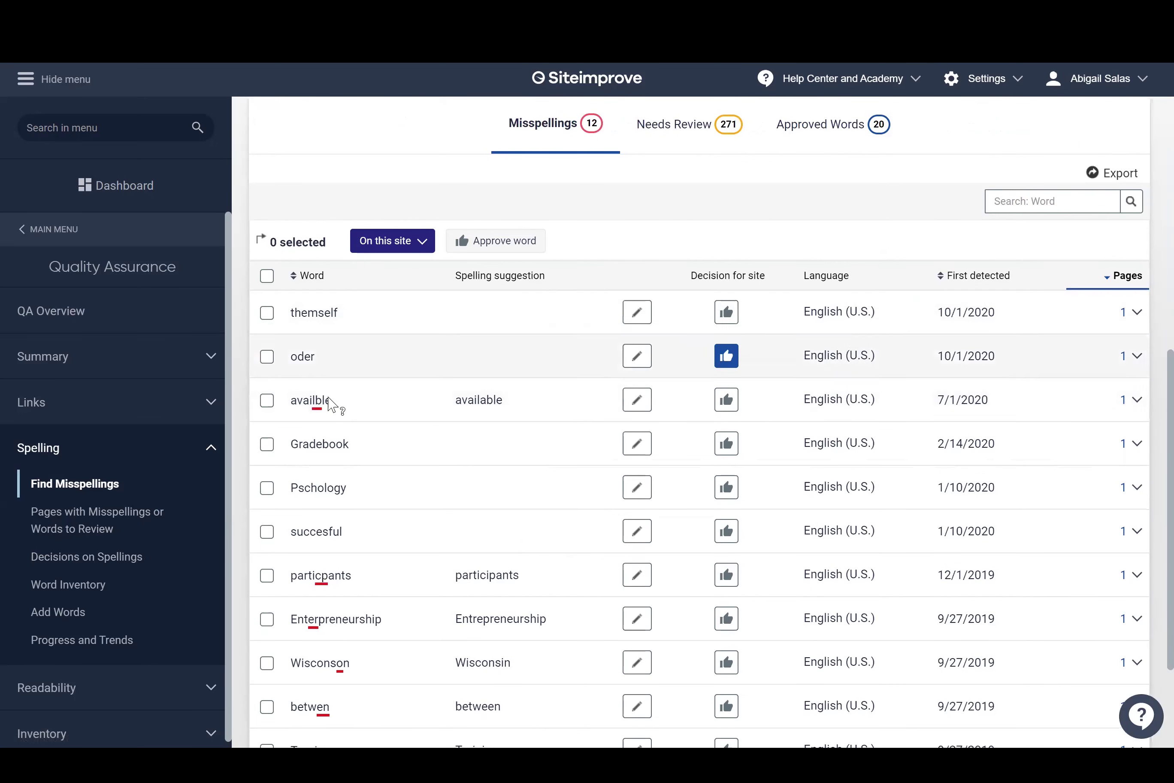
Step: Open the Computer Buying Guide page that contains the misspelling "availble" and start editing it in WordPress
{"action": "left_click", "coordinate": [1136, 401]}
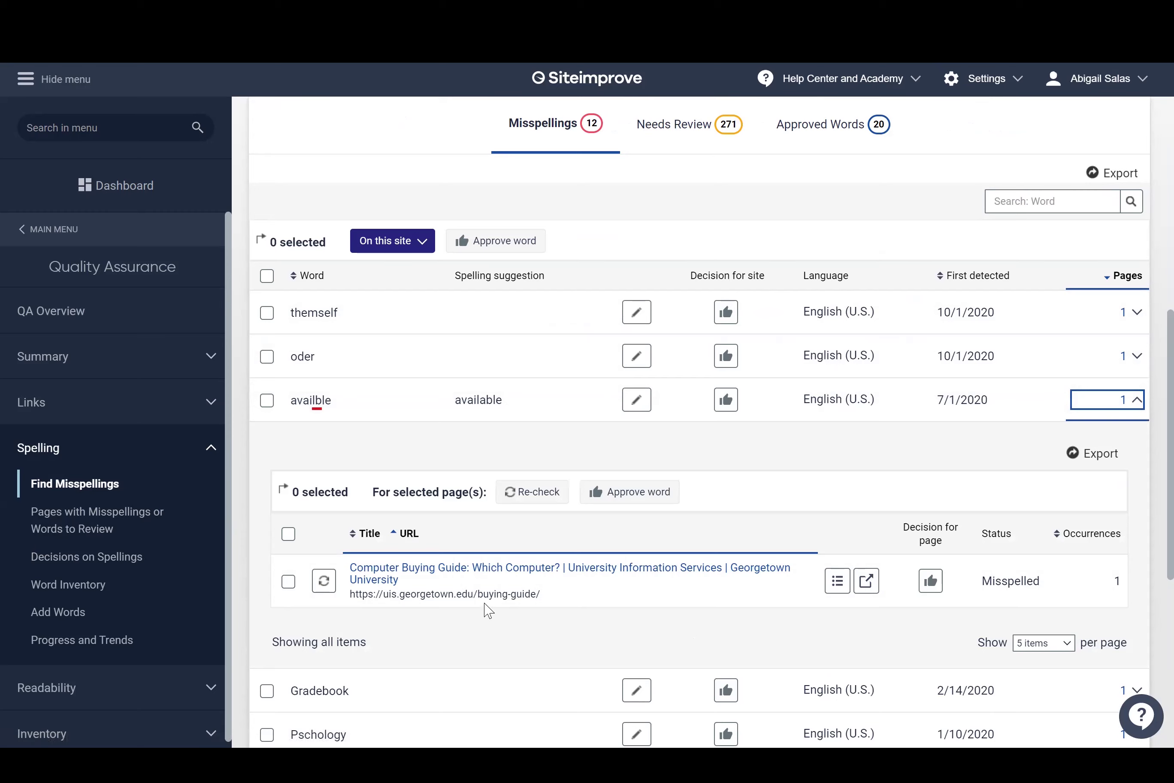
{"action": "left_click", "coordinate": [460, 569]}
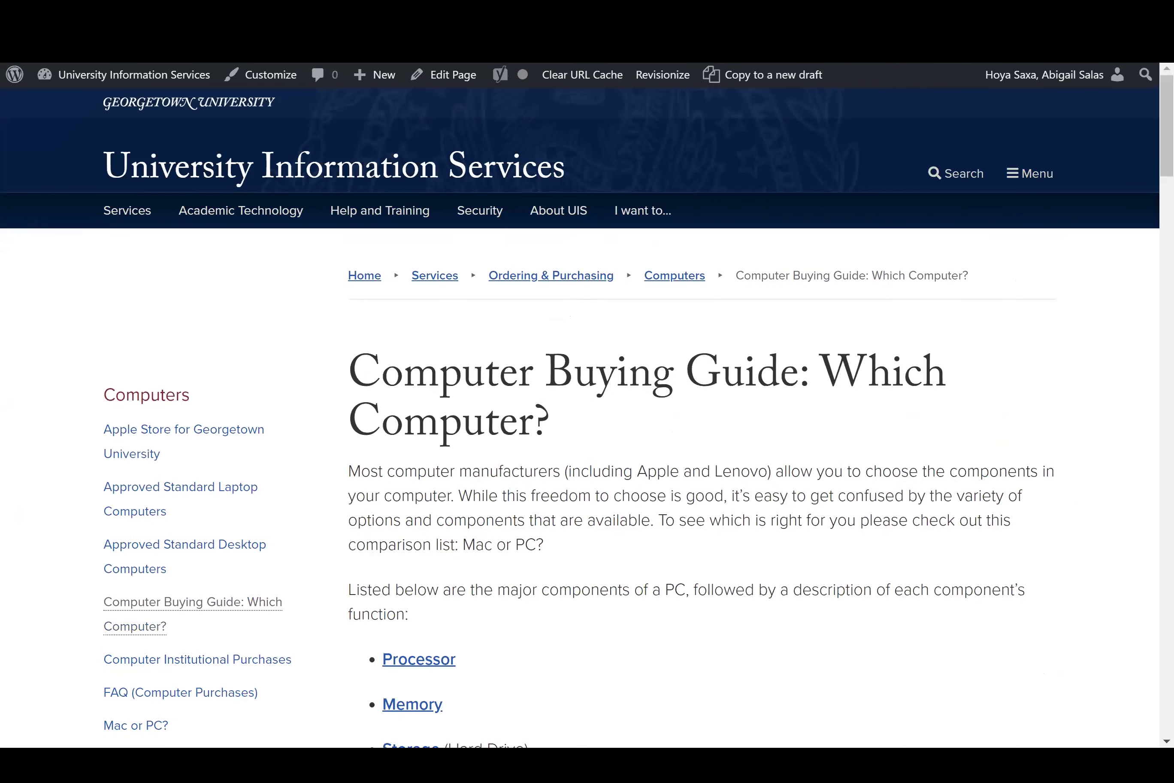
{"action": "left_click", "coordinate": [465, 78]}
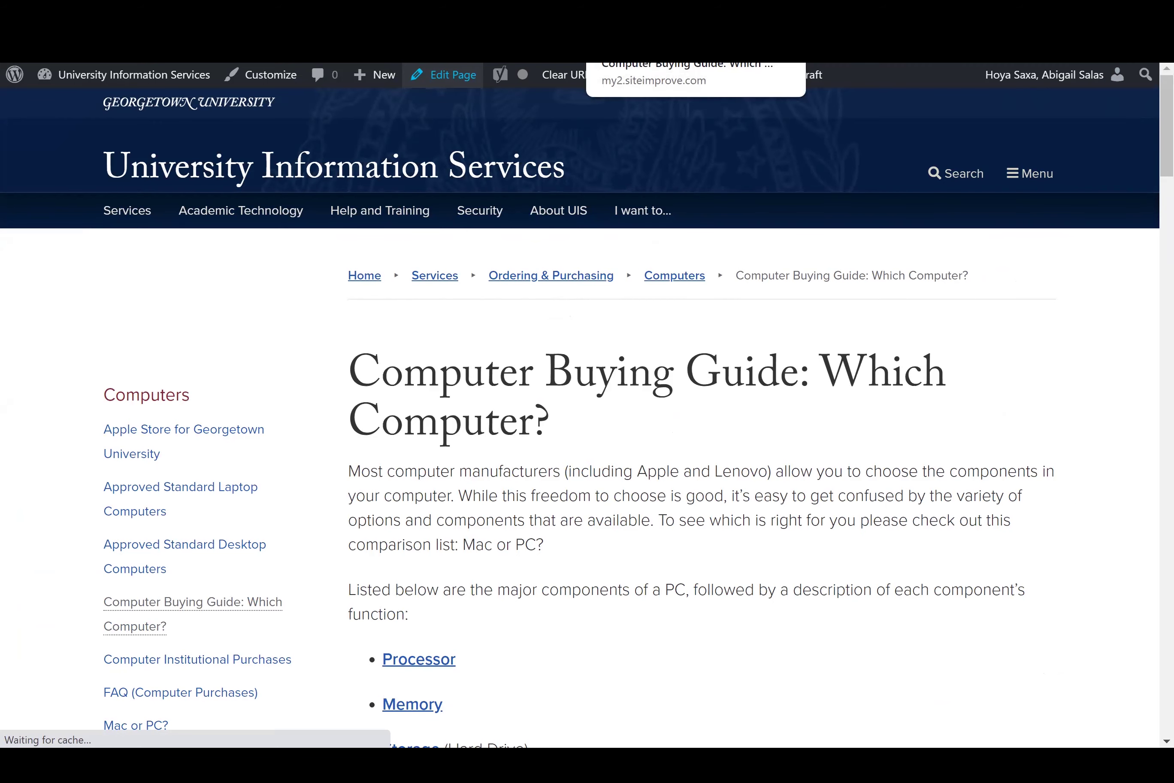
Step: Check where "availble" is highlighted in the Siteimprove page report, then find the Software section in the WordPress editor by searching for "soft"
{"action": "left_click", "coordinate": [652, 51]}
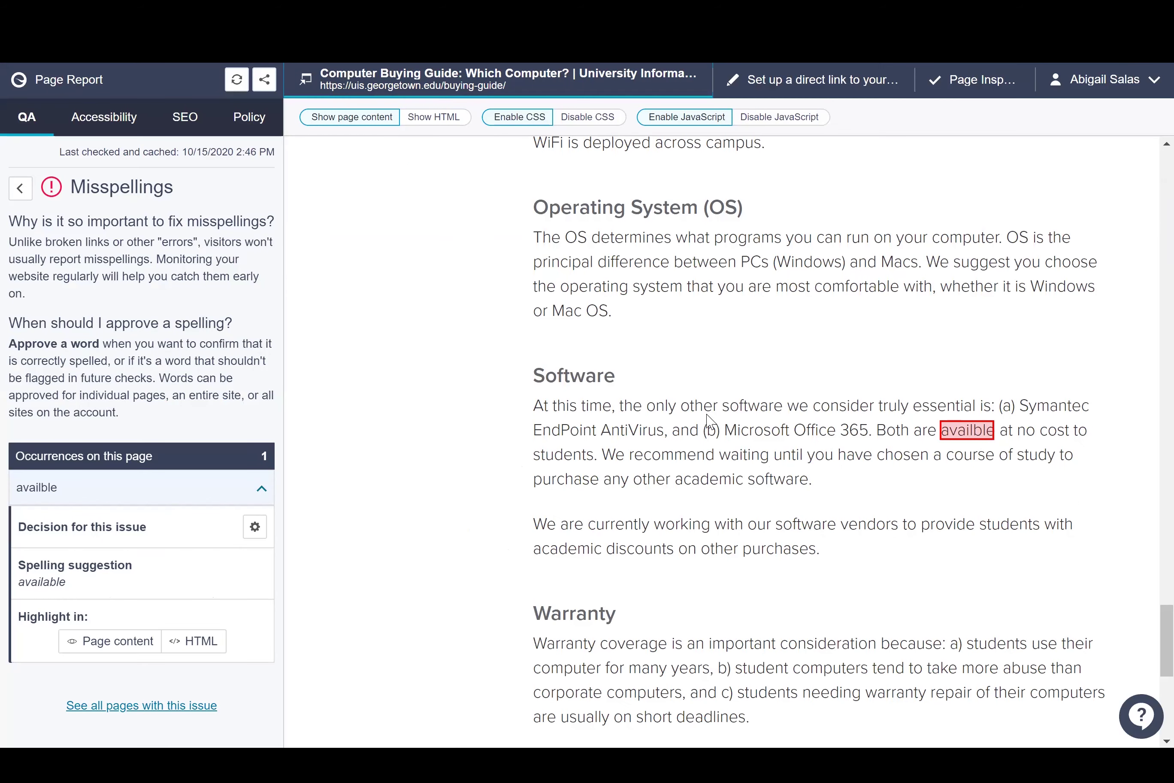
{"action": "key", "text": "ctrl+Tab"}
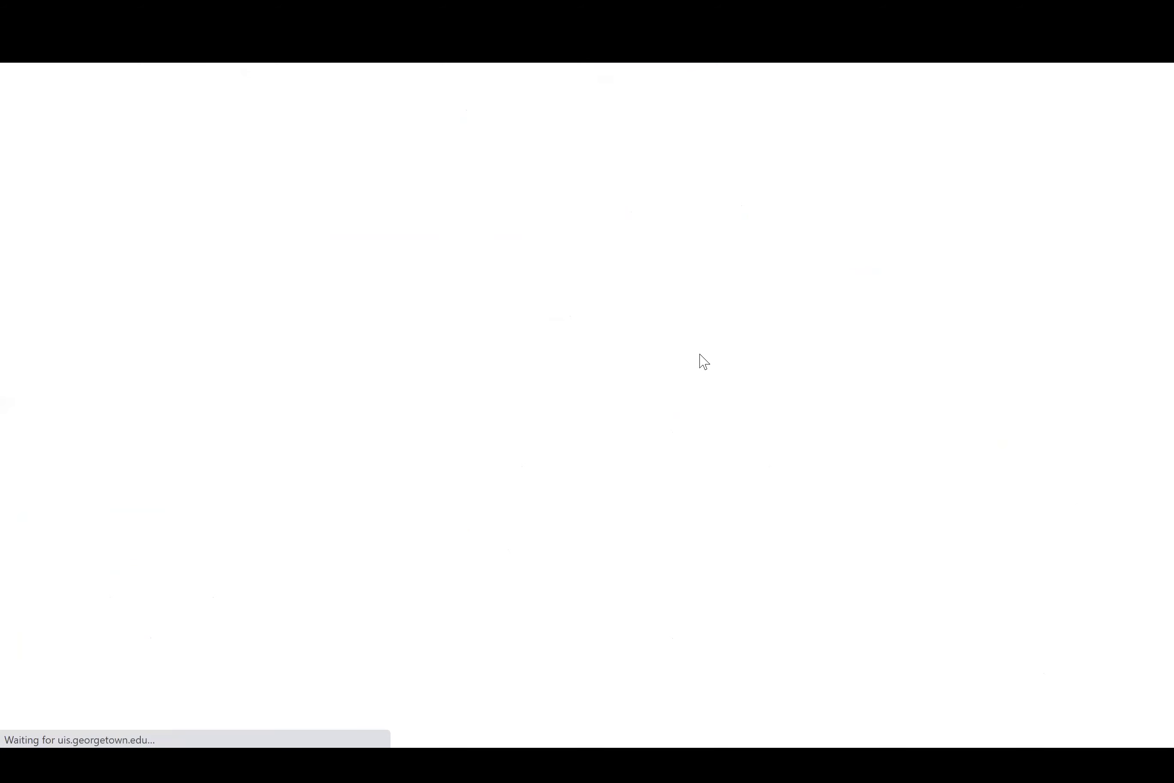
{"action": "left_click", "coordinate": [625, 417]}
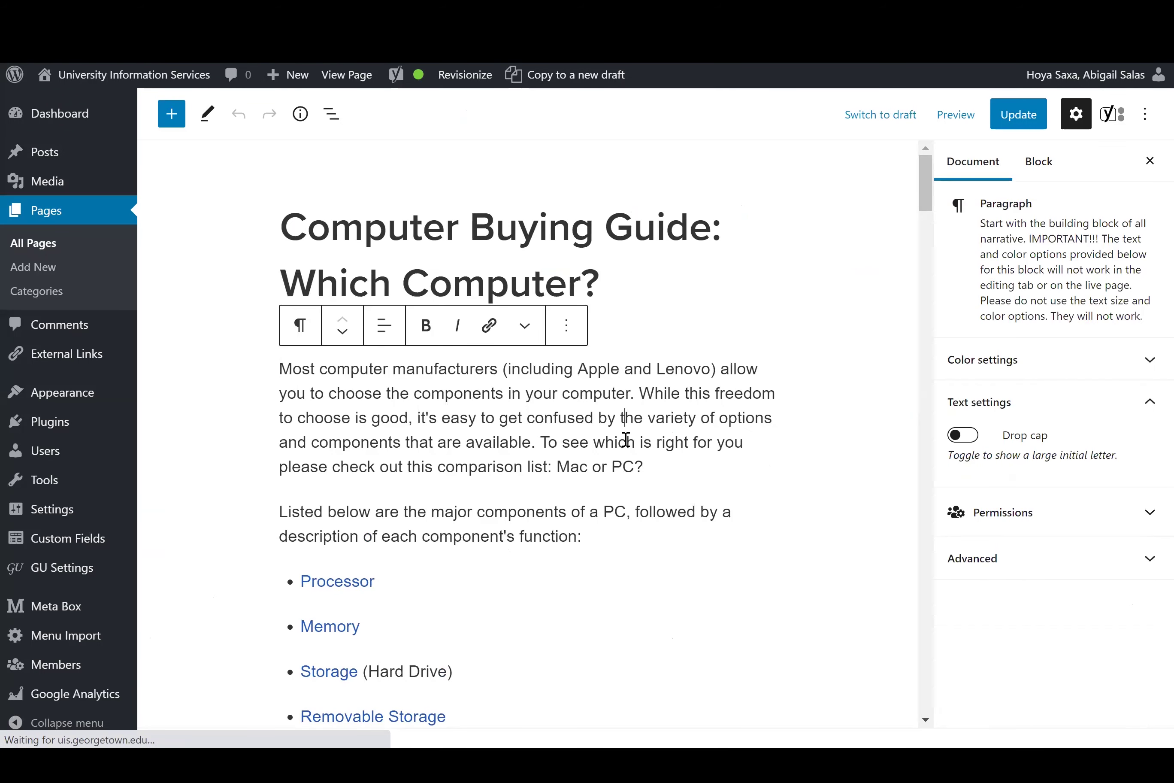
{"action": "key", "text": "ctrl+f"}
{"action": "type", "text": "soft"}
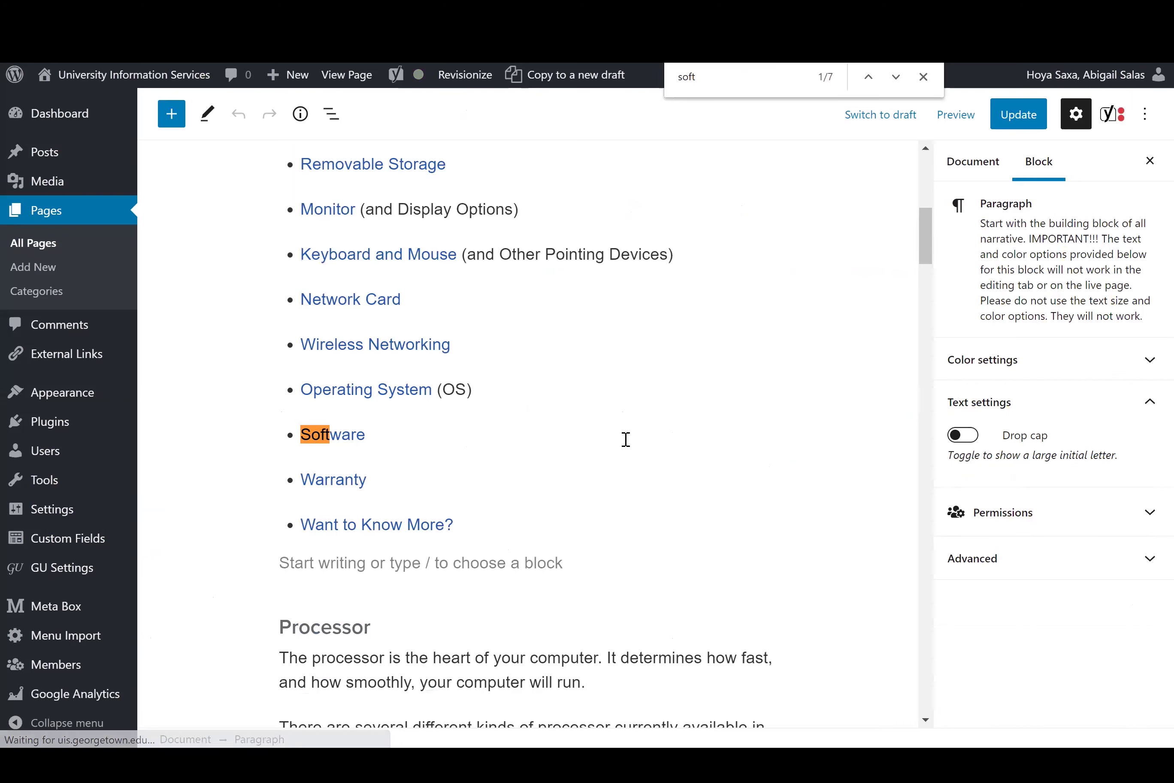
{"action": "key", "text": "Return"}
{"action": "key", "text": "Return"}
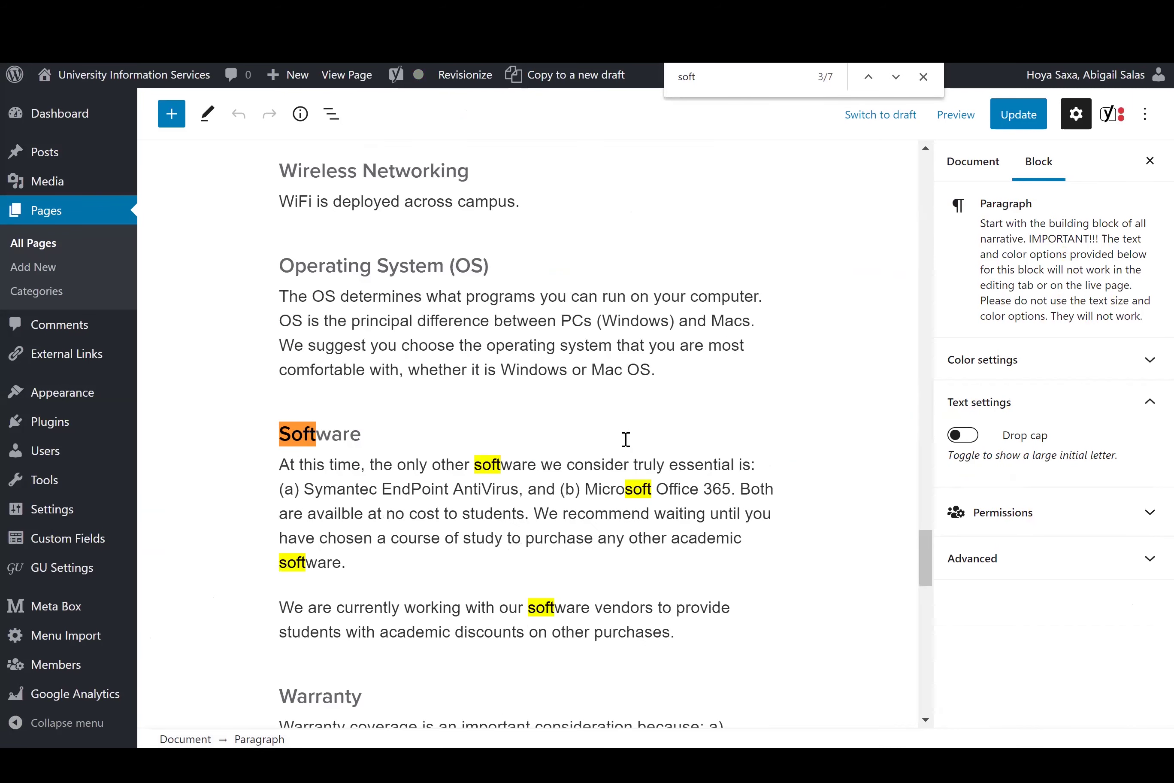
Step: Correct "availble" to the suggested "available" in the first paragraph of the Software section
{"action": "left_click", "coordinate": [522, 489]}
{"action": "mouse_move", "coordinate": [334, 514]}
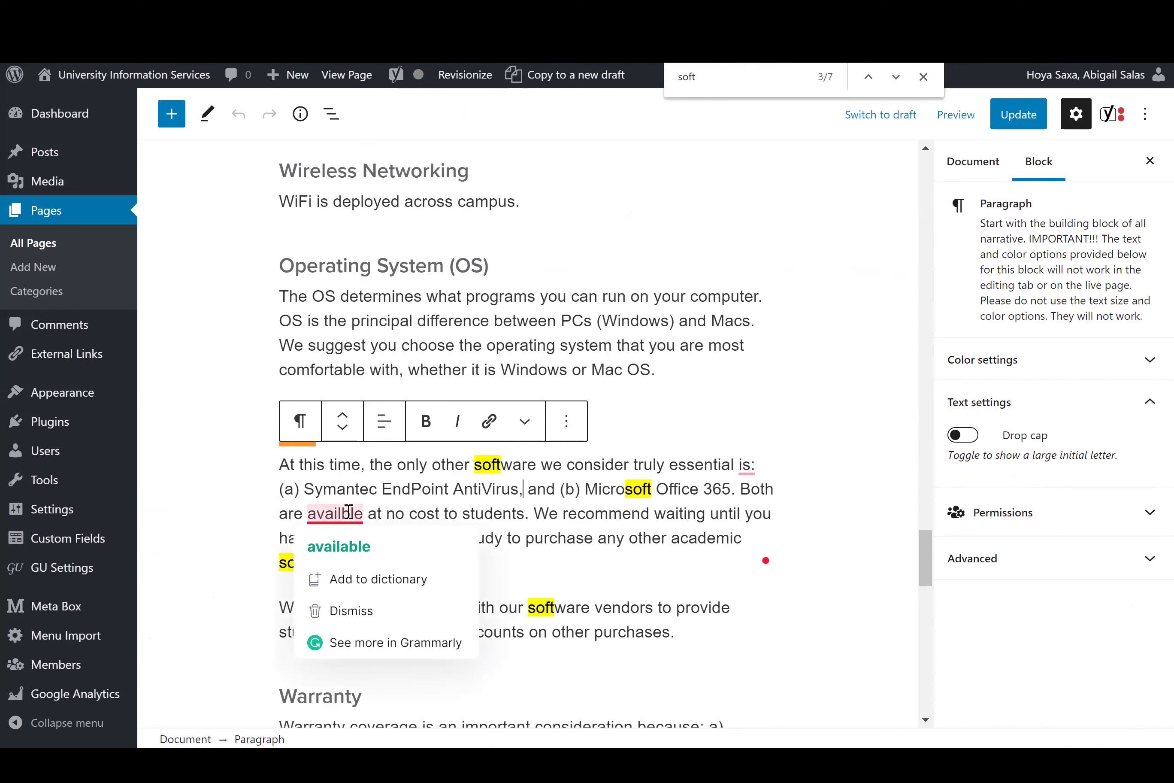
{"action": "left_click", "coordinate": [348, 545]}
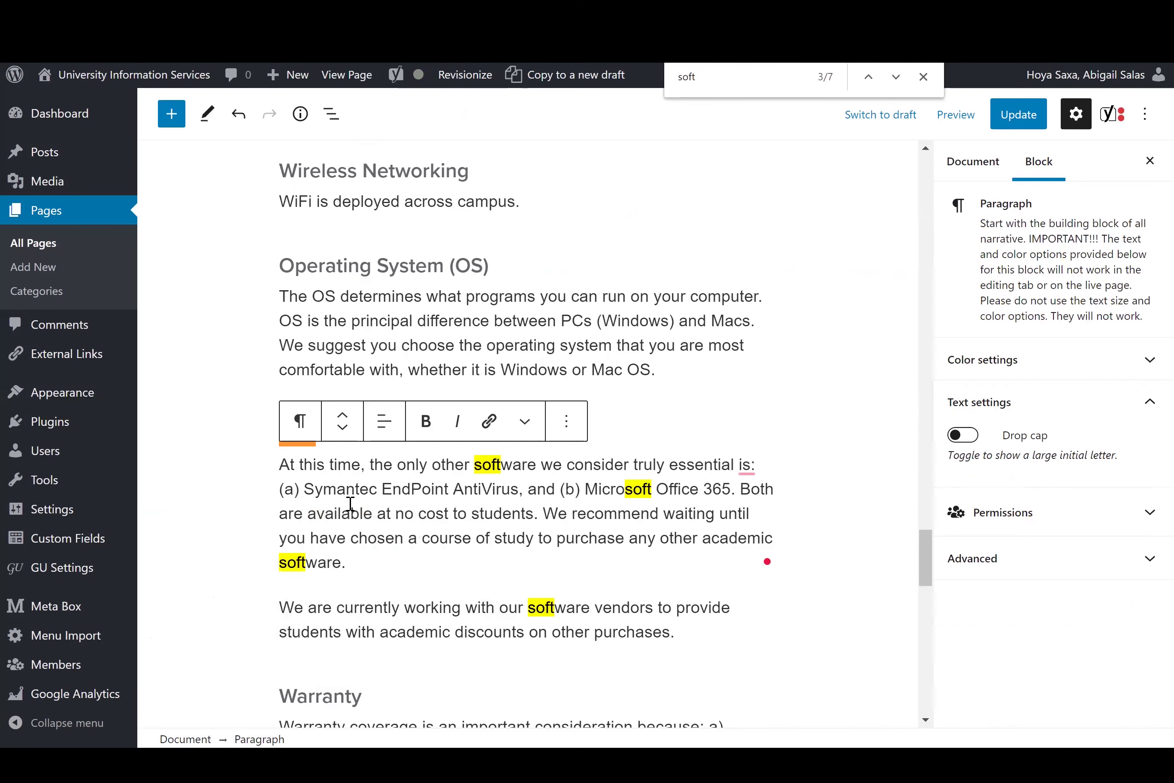
Step: Update the corrected page in WordPress, and request a re-check of the Computer Buying Guide page in Siteimprove
{"action": "left_click", "coordinate": [923, 77]}
{"action": "left_click", "coordinate": [1020, 120]}
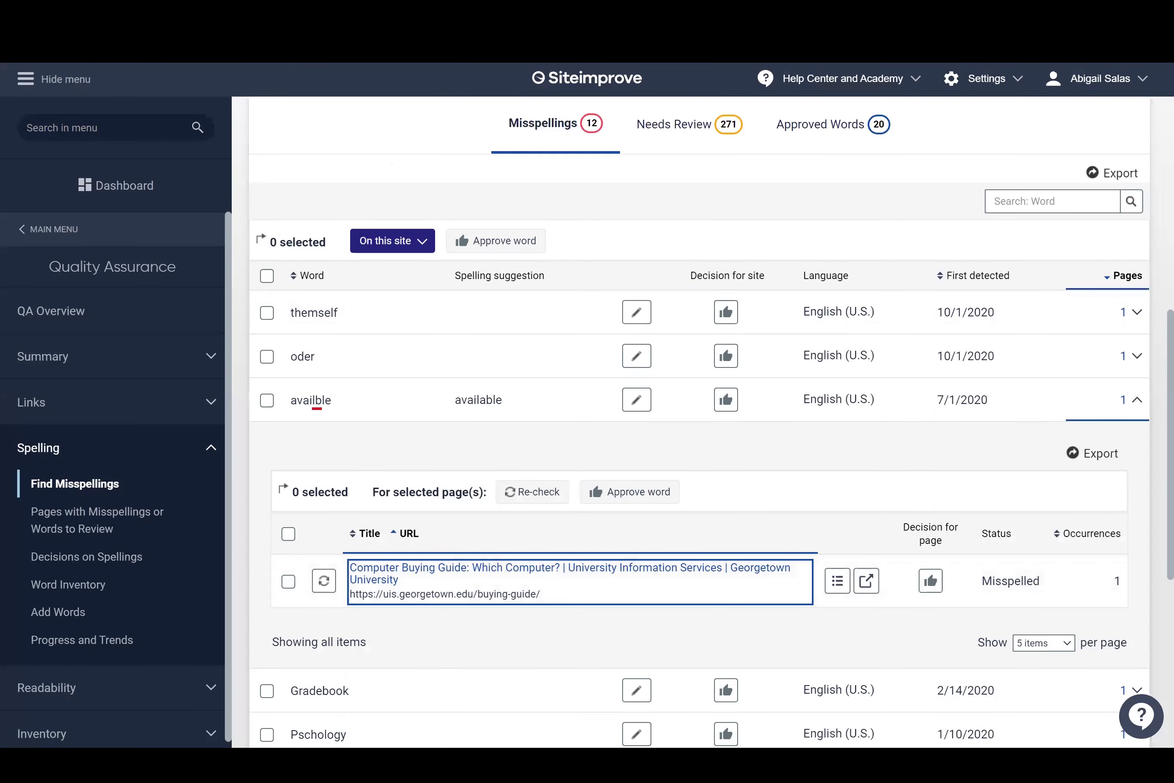
{"action": "left_click", "coordinate": [324, 581]}
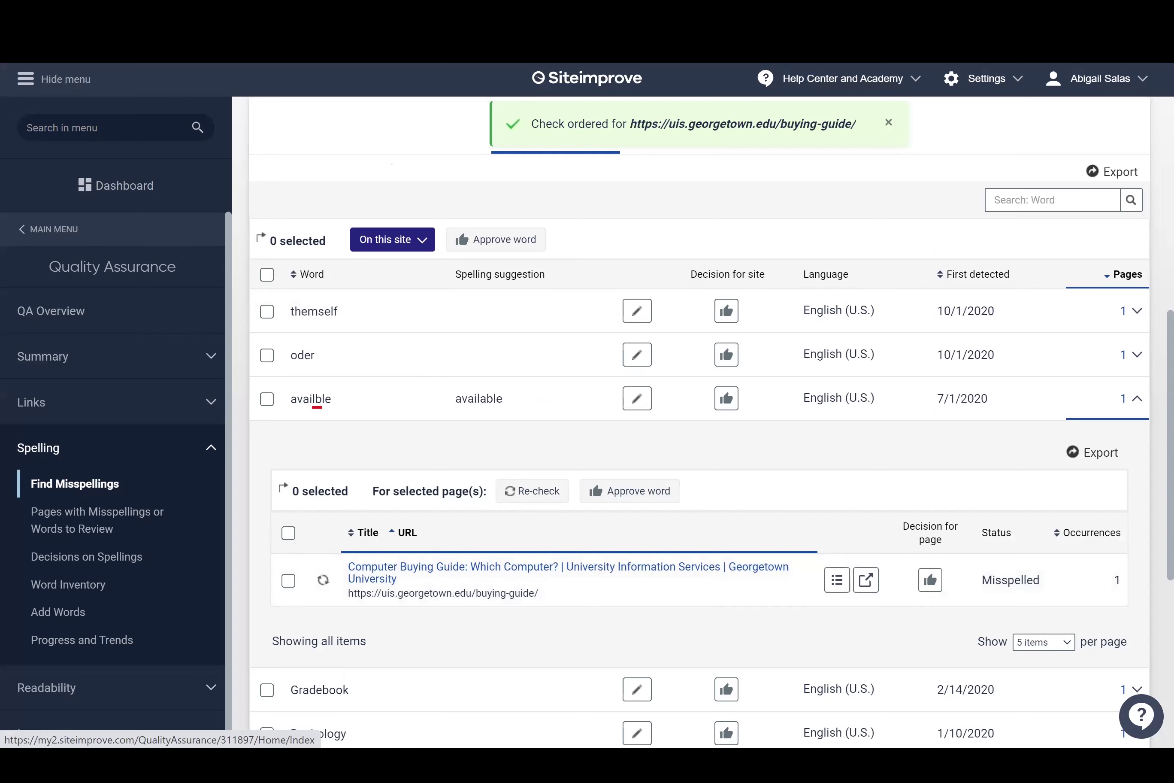